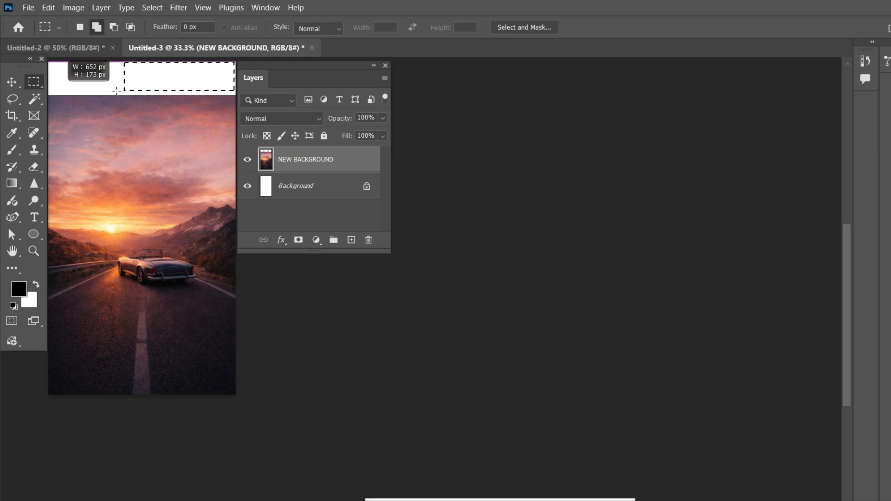
Step: Fill the selected white strip above the sky using Content-Aware with Color Adaptation, and clear the selection
click(49, 7)
click(140, 196)
click(493, 126)
click(492, 185)
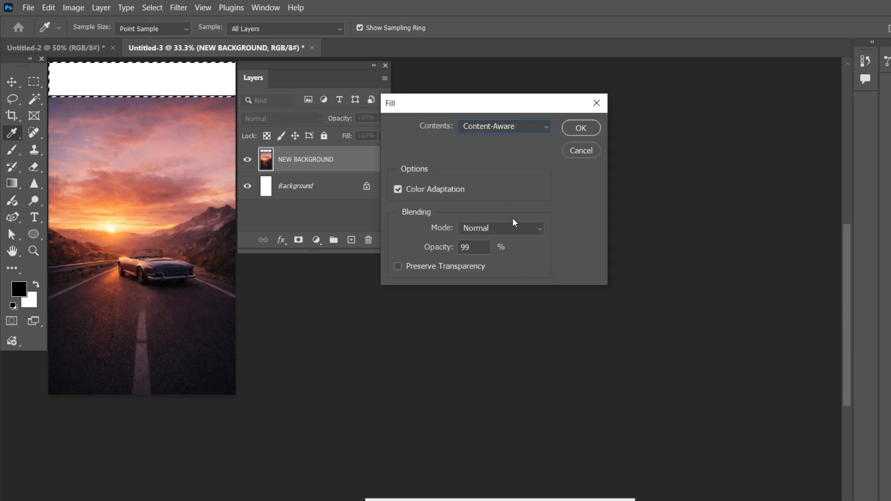
click(580, 128)
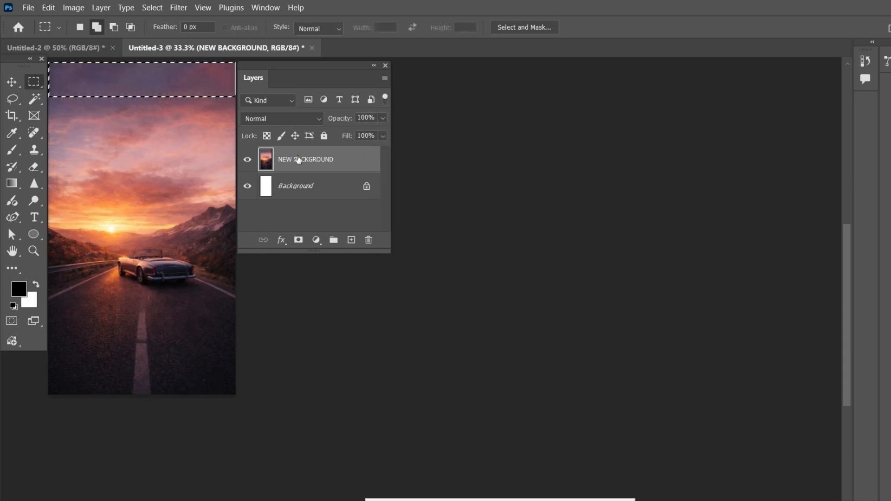
key(ctrl+d)
click(15, 86)
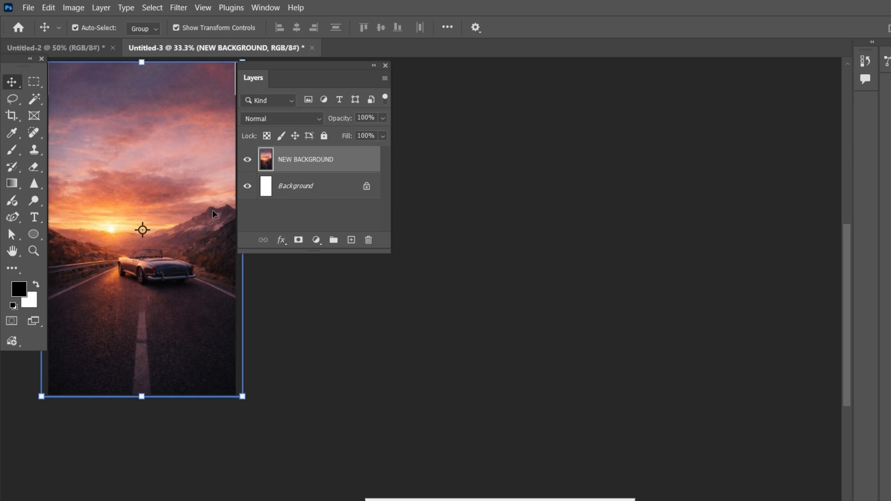
Step: Place the man hero portrait into the document as a layer above NEW BACKGROUND
click(28, 7)
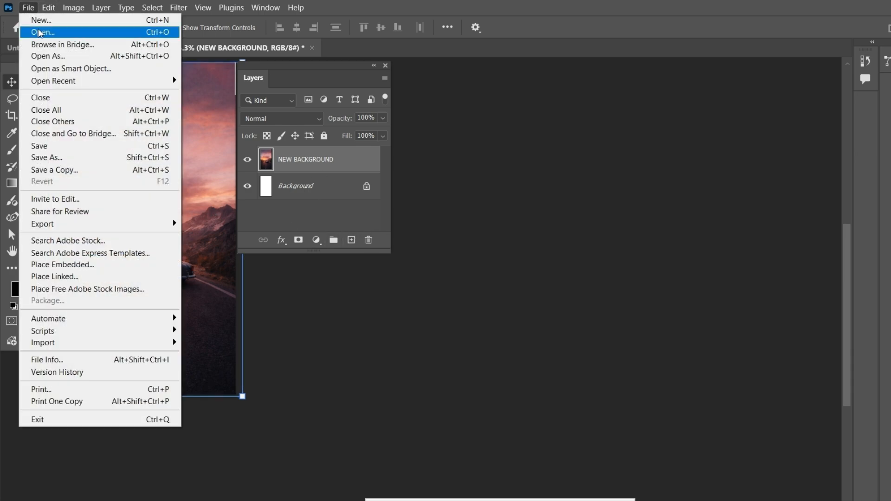
click(93, 264)
click(227, 107)
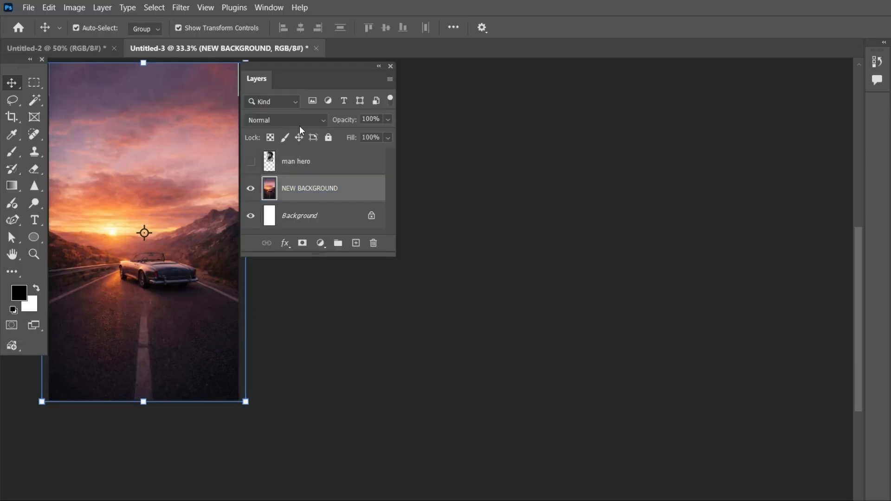
Step: Set the NEW BACKGROUND layer's blend mode to Multiply
click(297, 119)
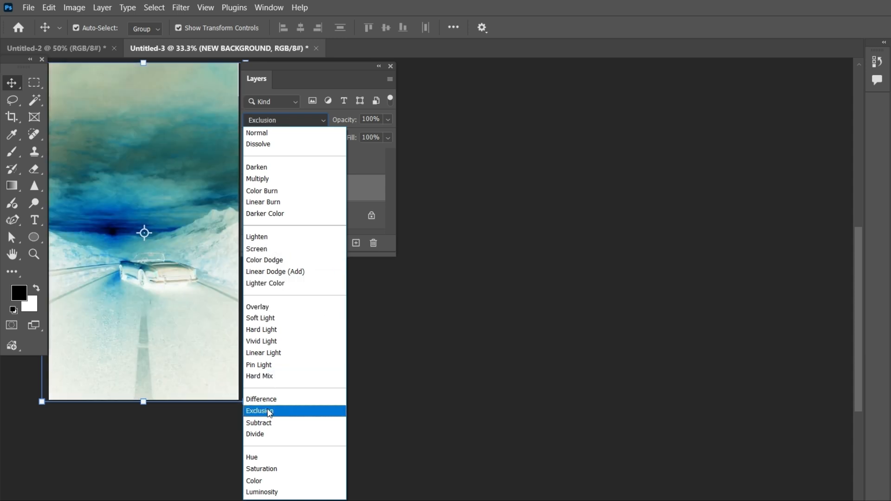
click(280, 179)
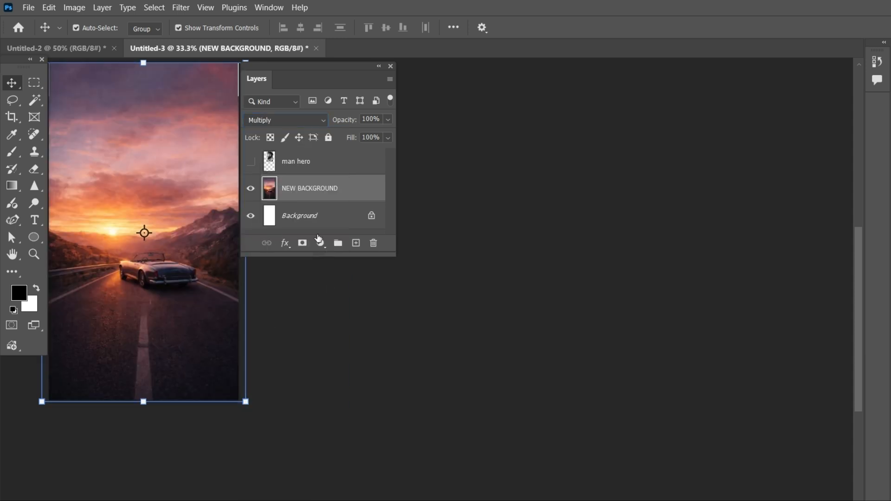
double_click(336, 190)
key(Return)
Step: Warm the NEW BACKGROUND layer with the Camera Raw Filter, setting Temperature to +42 and Saturation to +15
click(180, 9)
click(206, 111)
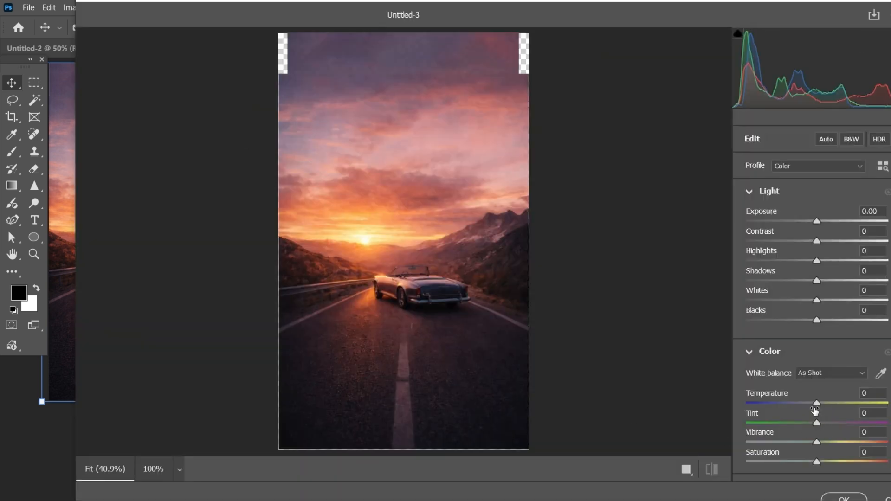
drag(818, 404, 848, 411)
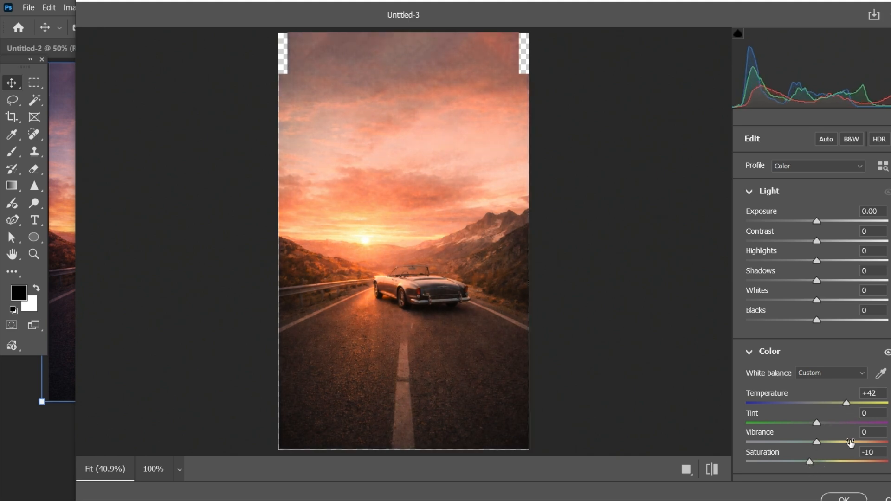
drag(810, 464, 827, 464)
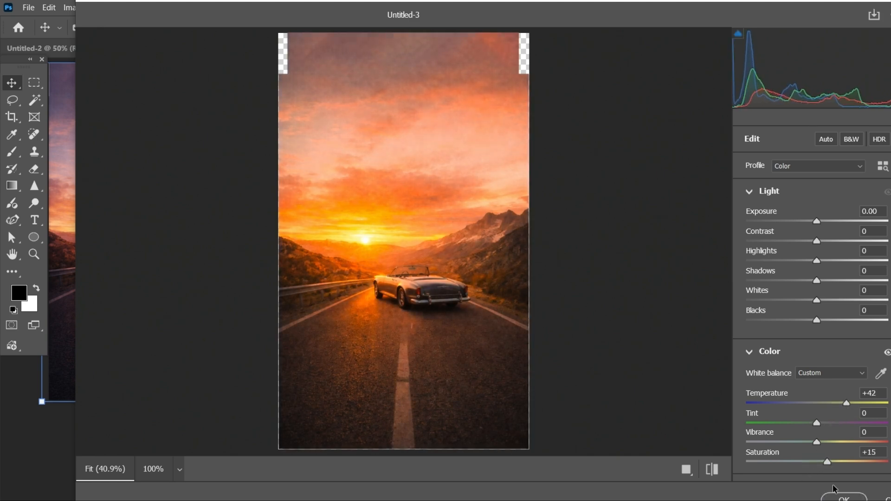
click(838, 498)
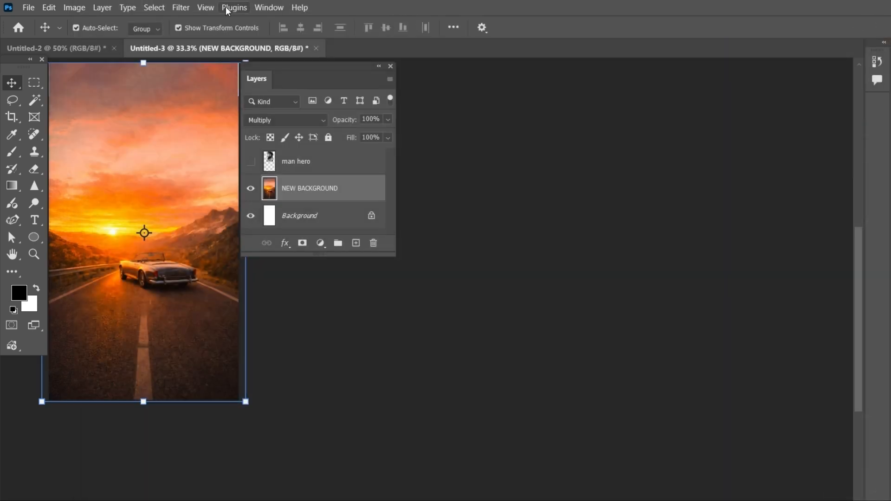
Step: Add a Posterize adjustment layer above NEW BACKGROUND and set its levels to 20
click(269, 7)
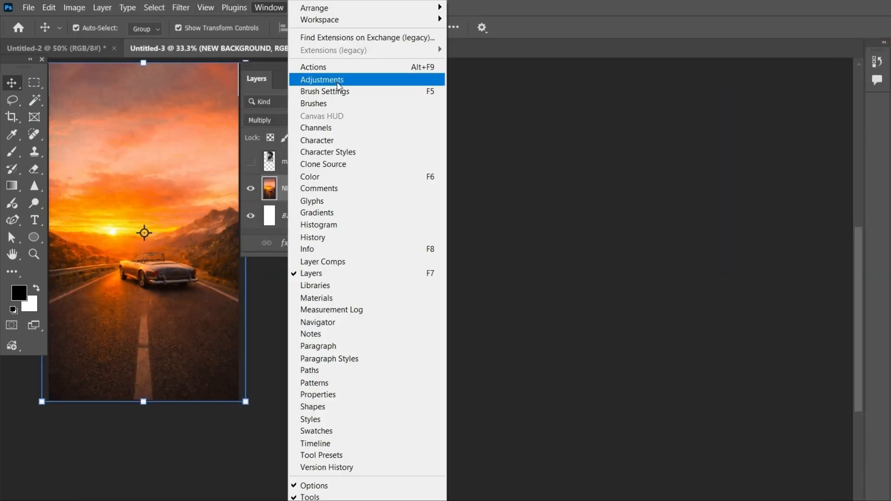
click(338, 80)
drag(665, 268, 314, 267)
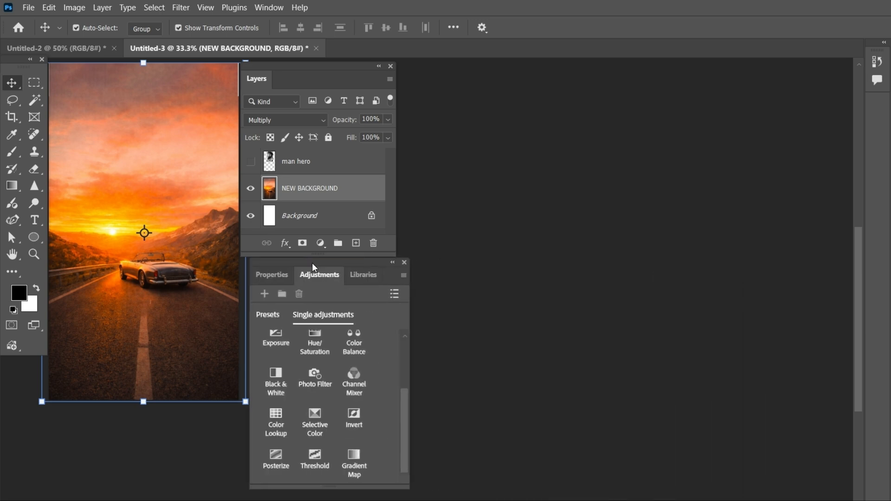
click(276, 459)
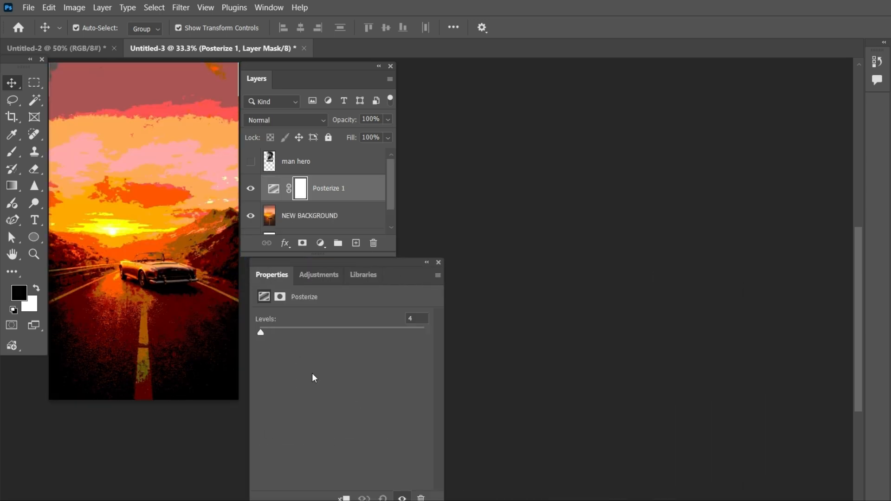
drag(261, 331, 272, 332)
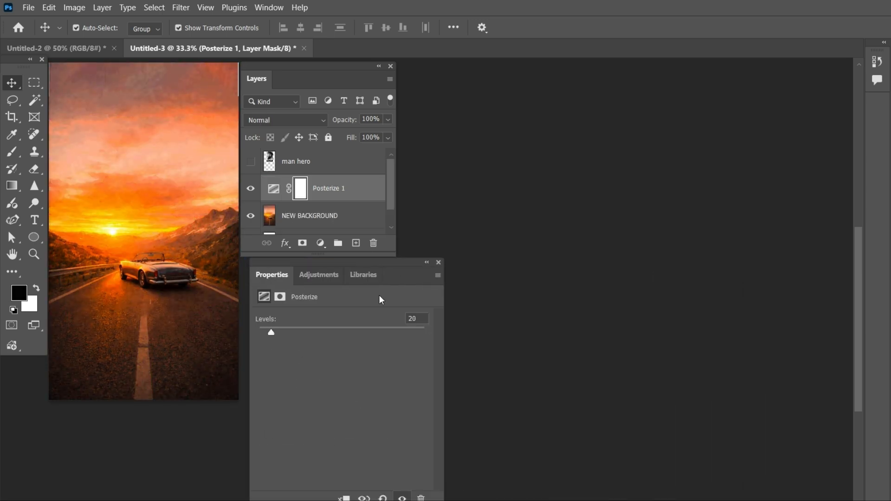
Step: Add two Clarity and dehaze adjustment layers above Posterize and set the upper one's clarity to +8
click(320, 276)
scroll(325, 385, up, 3)
scroll(333, 411, down, 3)
scroll(330, 400, up, 3)
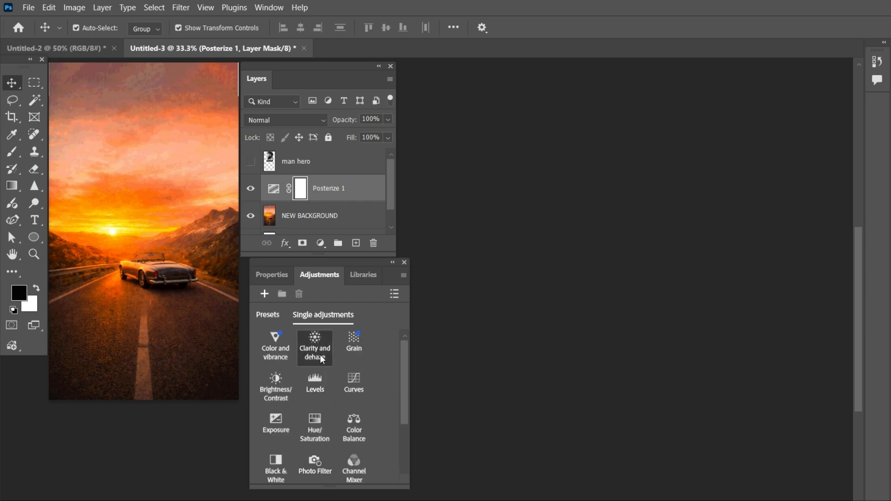
double_click(316, 343)
drag(340, 334, 348, 335)
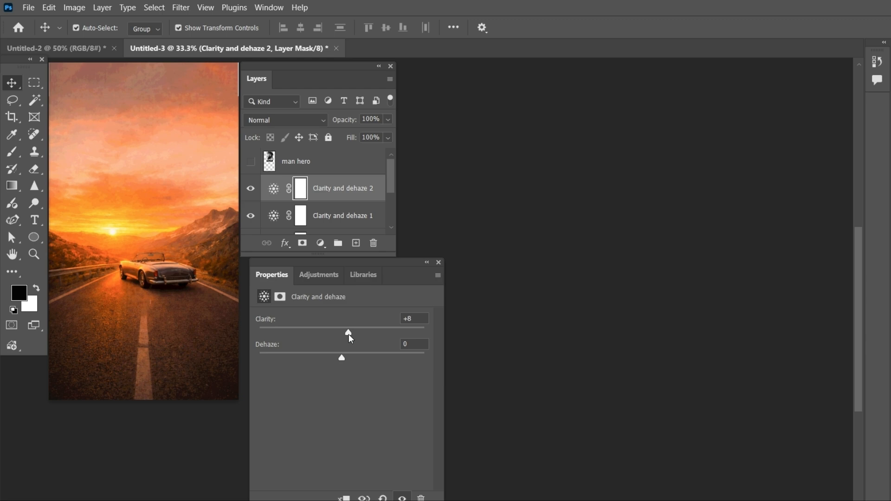
click(438, 263)
Step: Make the man hero layer visible and active, with the portrait positioned over the sky
click(198, 215)
scroll(327, 168, up, 3)
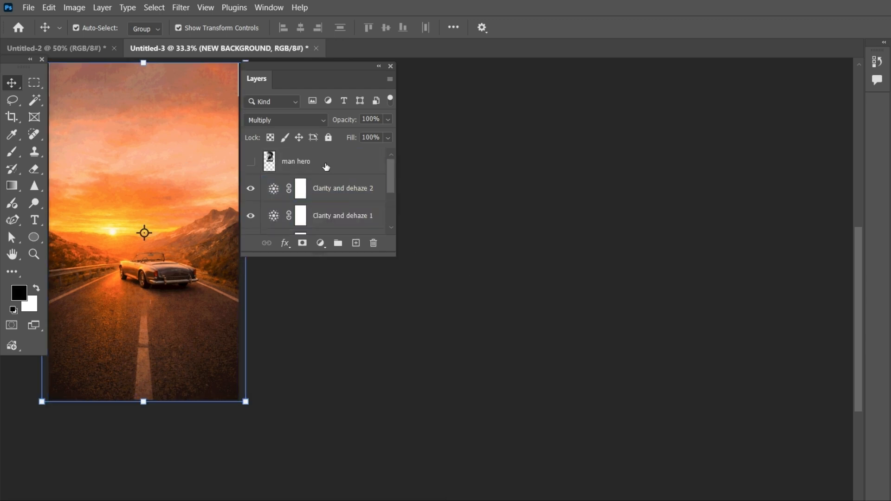
click(316, 163)
click(253, 161)
drag(172, 164, 179, 172)
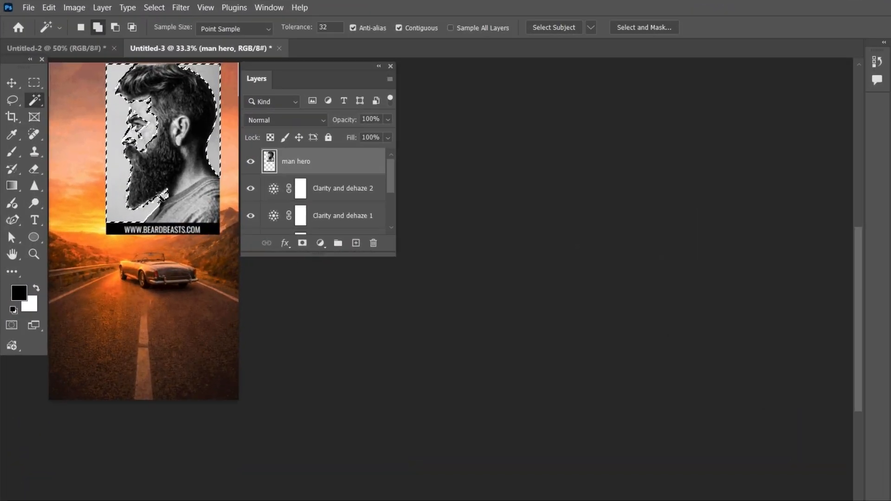
Step: Restrict the Magic Wand selection to the gray backdrop behind the man's head, delete that area and deselect
alt+click(145, 122)
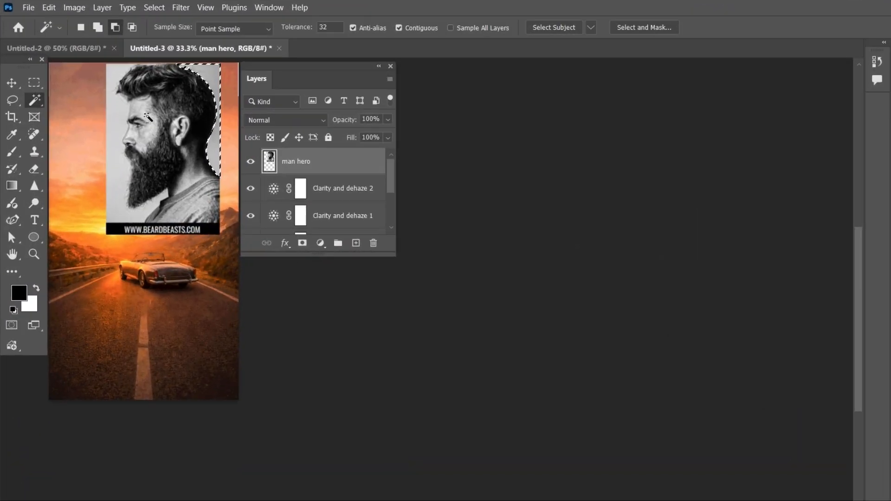
click(113, 103)
key(ctrl+z)
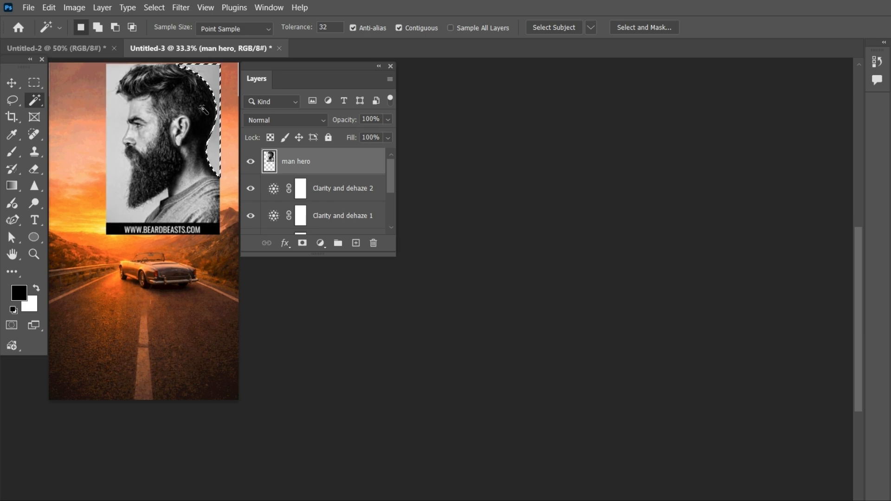
key(Delete)
key(ctrl+d)
Step: Delete the black website banner beneath the portrait and the narrow strip along the portrait's left edge
click(163, 229)
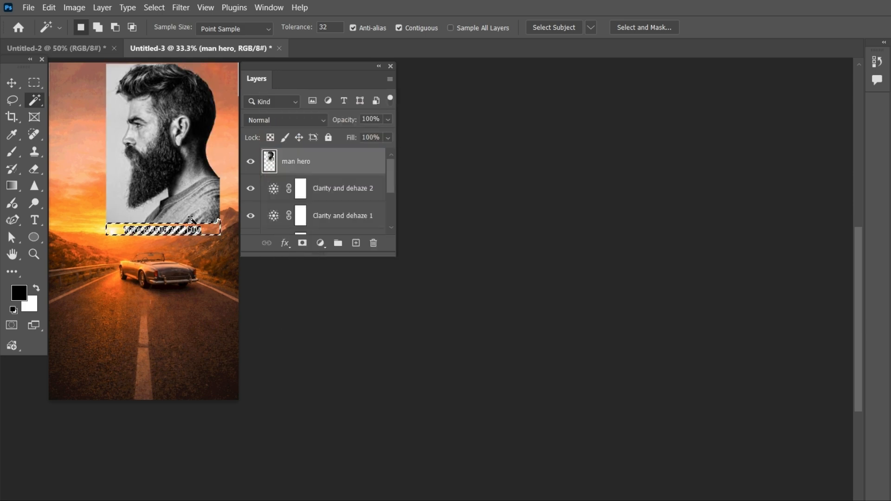
key(Delete)
drag(221, 214, 231, 213)
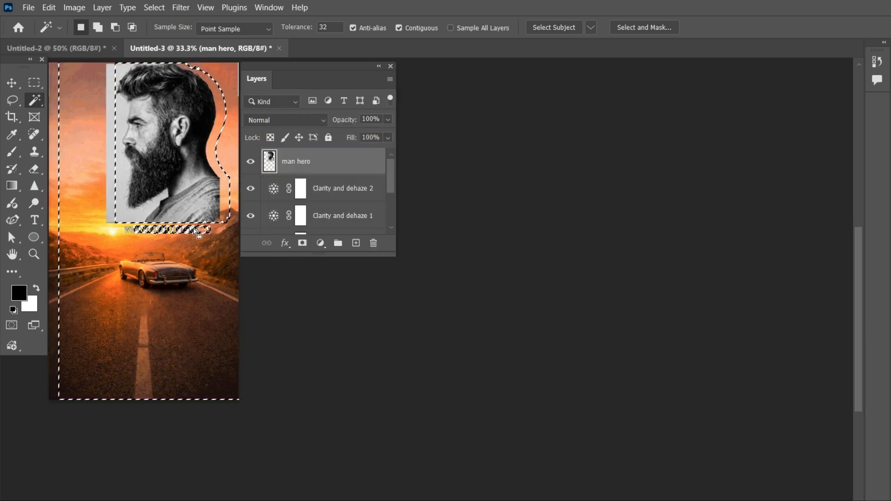
key(Delete)
key(ctrl+d)
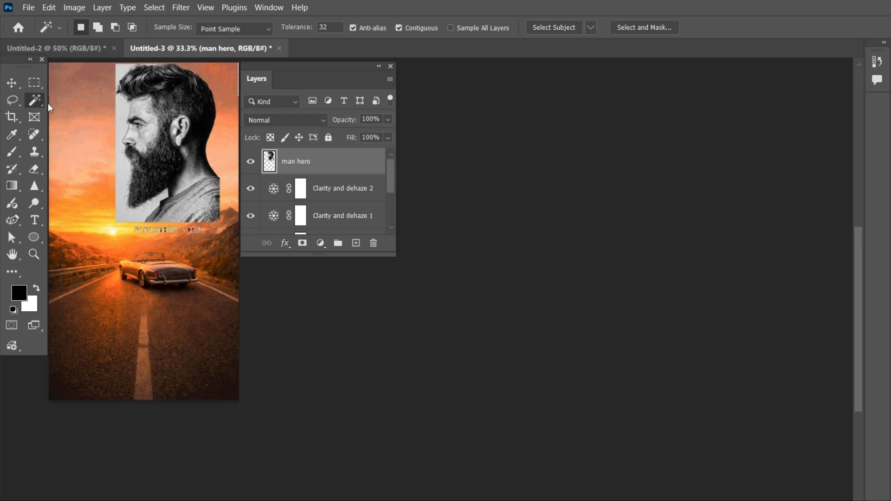
click(125, 125)
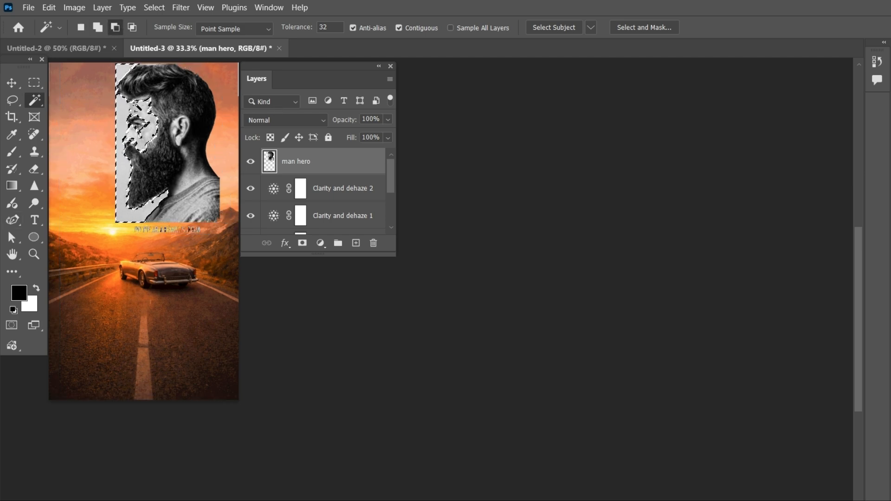
click(519, 217)
click(119, 103)
click(115, 28)
click(139, 133)
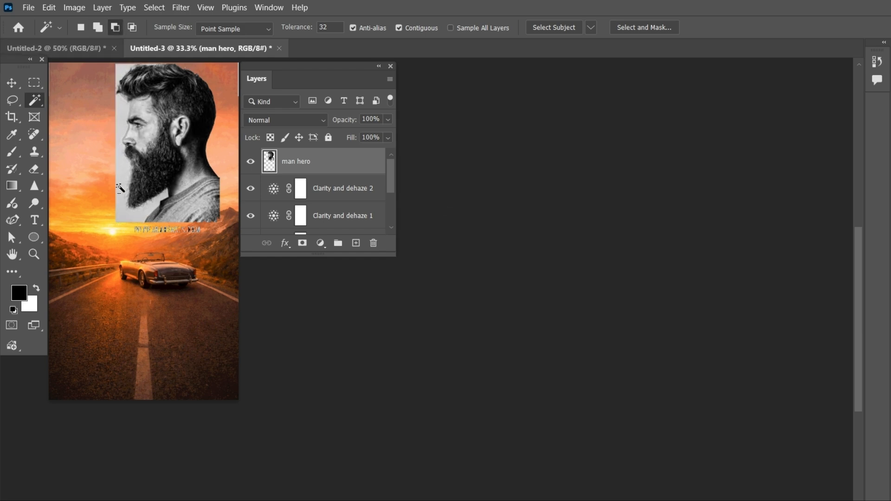
Step: Select the whole portrait with the Object Selection tool and enlarge it over the sky
key(v)
right_click(34, 103)
click(88, 101)
drag(118, 71, 222, 219)
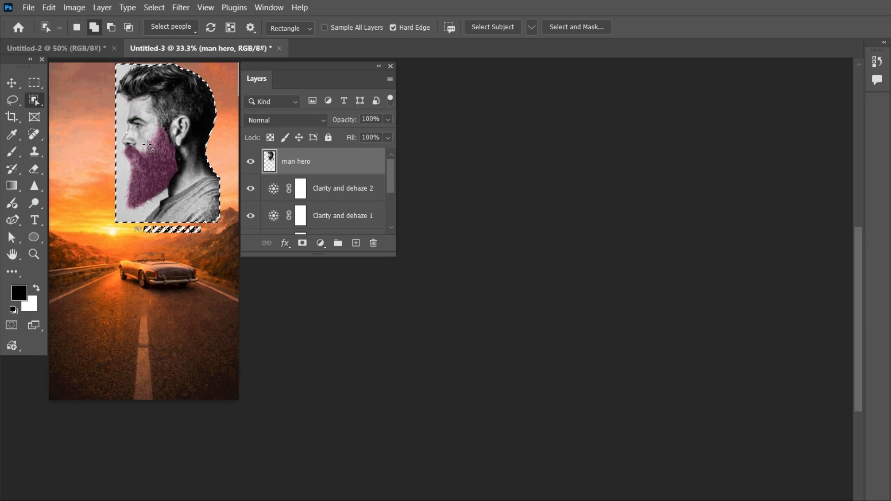
key(v)
drag(115, 147, 96, 148)
scroll(96, 148, up, 1)
Step: Replace the current selection with a Magic Wand selection of the light backdrop in front of the man's face, delete it and deselect
right_click(35, 101)
click(78, 126)
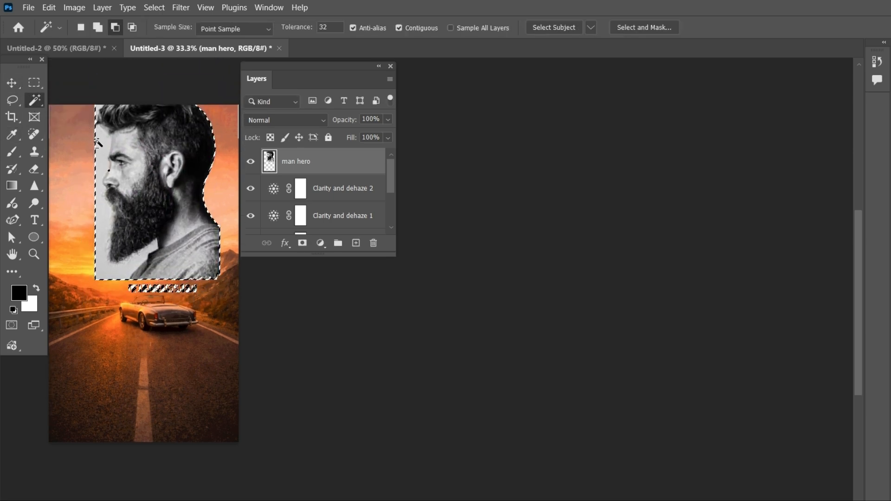
click(98, 31)
key(ctrl+d)
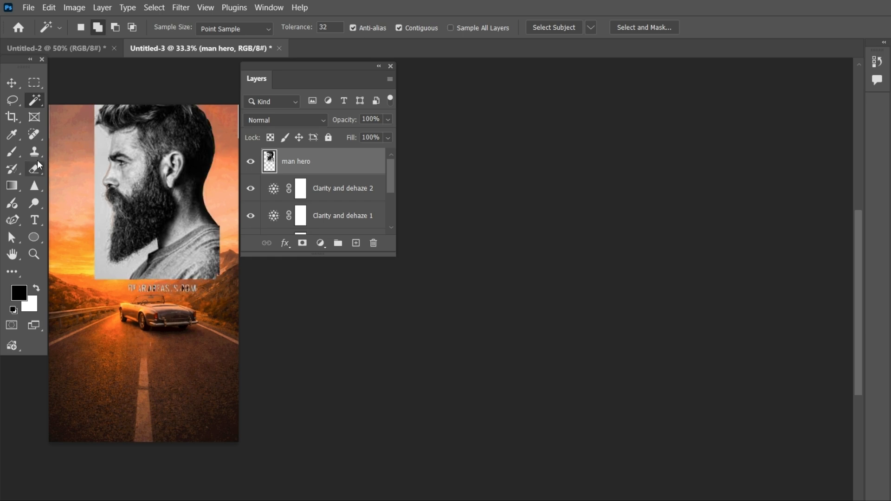
click(105, 160)
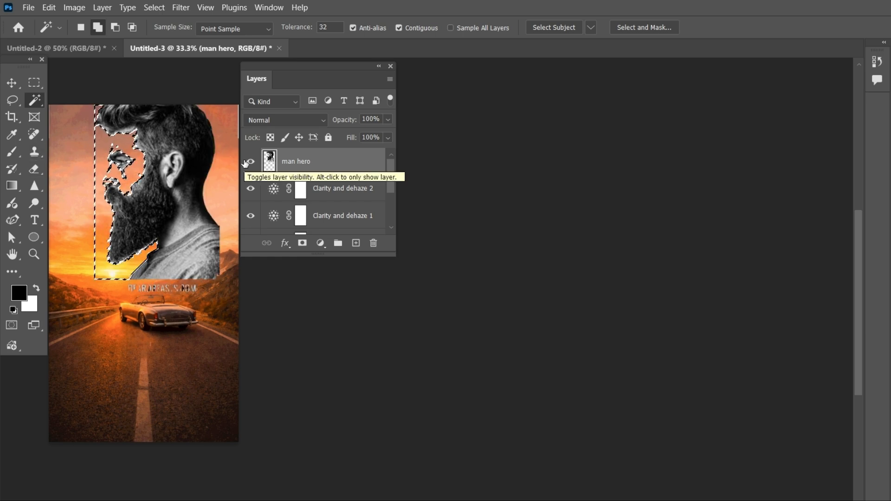
key(Delete)
key(ctrl+d)
Step: Erase the leftover website lettering below the portrait on the man hero layer
key(v)
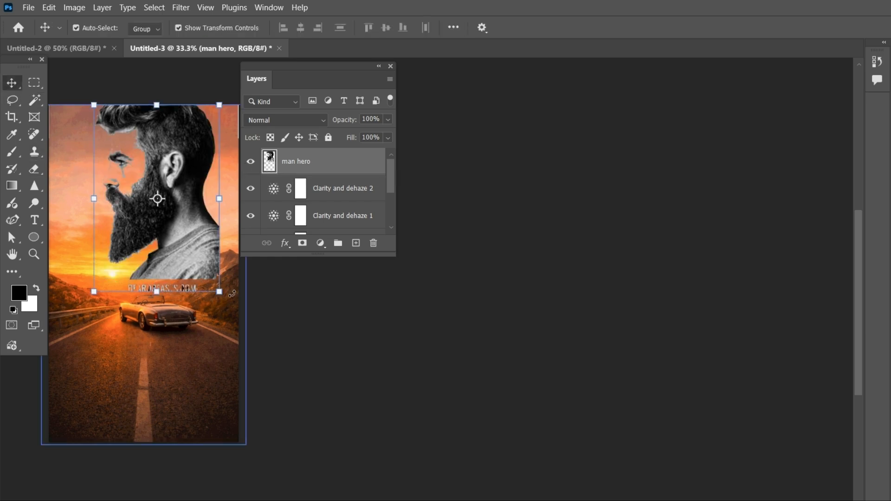
key(e)
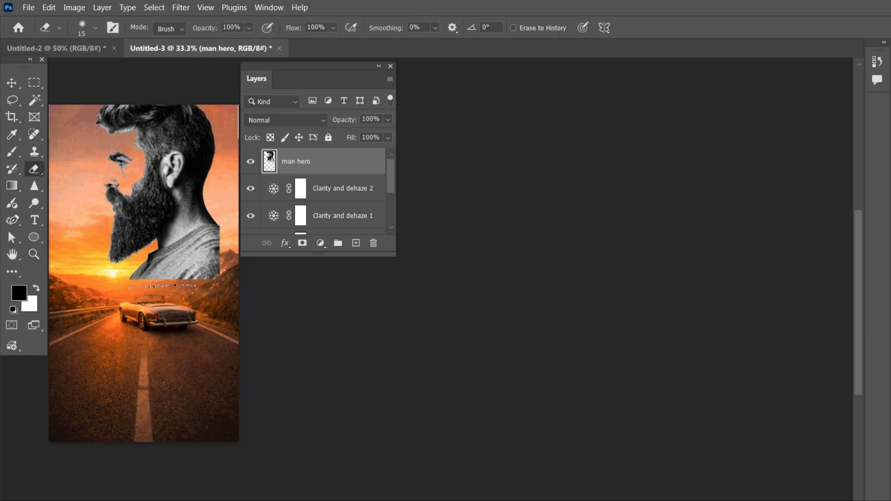
Step: Scale the man hero portrait down to about 664 × 988 px and move it toward the canvas's upper-left corner
click(12, 85)
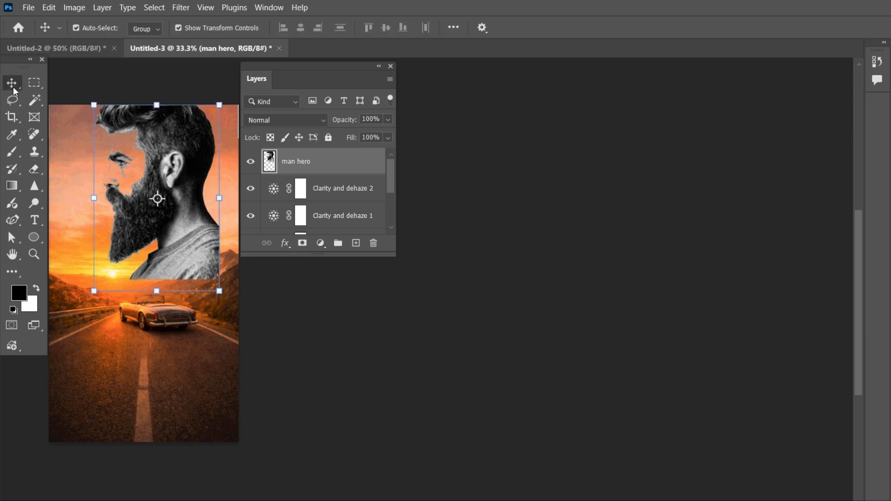
drag(224, 294, 188, 244)
drag(161, 158, 137, 171)
drag(163, 118, 171, 108)
drag(120, 257, 119, 268)
drag(64, 189, 55, 195)
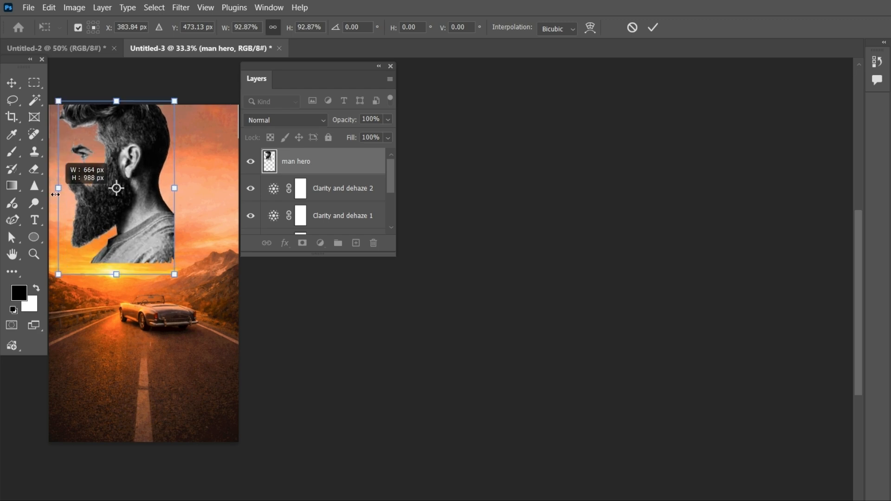
key(Return)
Step: Set up a white brush at 86% opacity and undo the trial stroke along the portrait's lower edge
click(13, 152)
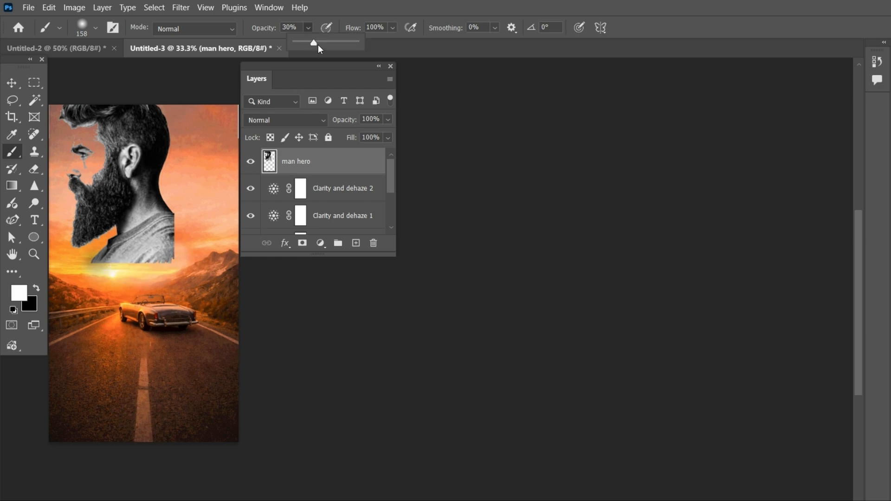
drag(170, 258, 96, 267)
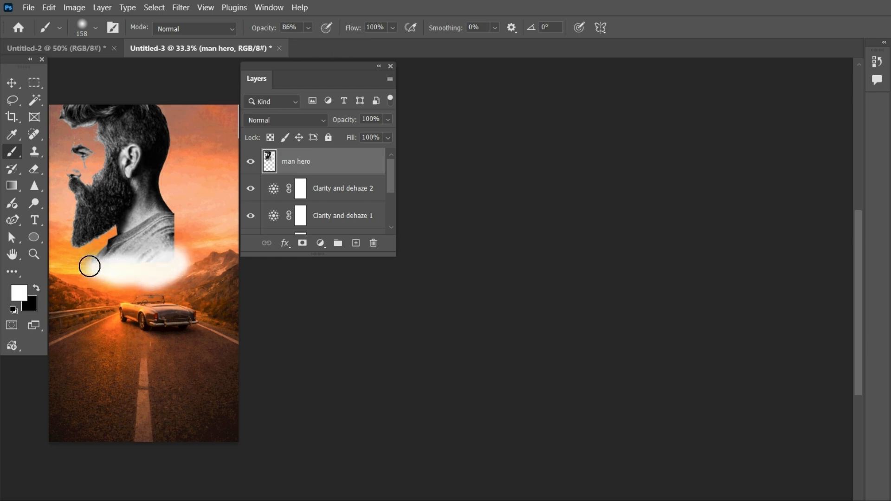
key(ctrl+z)
key(ctrl+z)
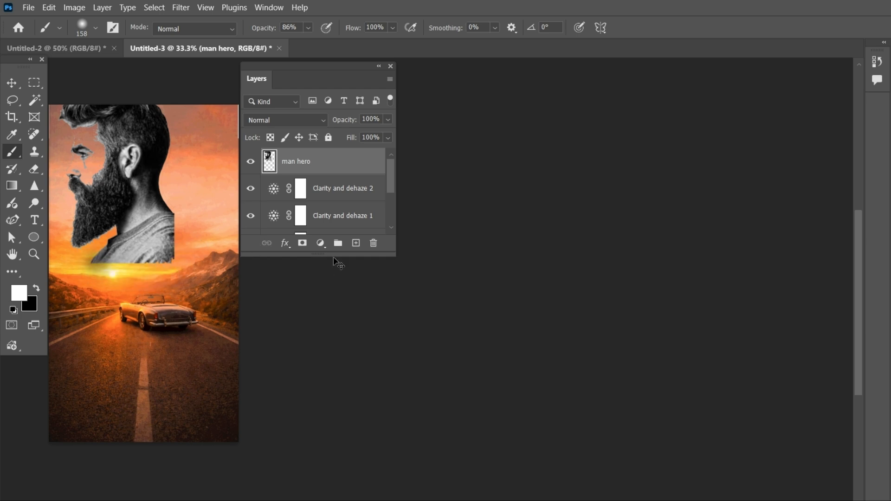
Step: Add a layer mask to man hero, invert it to black, and paint white to reveal the portrait with soft lower edges
click(302, 243)
key(ctrl+i)
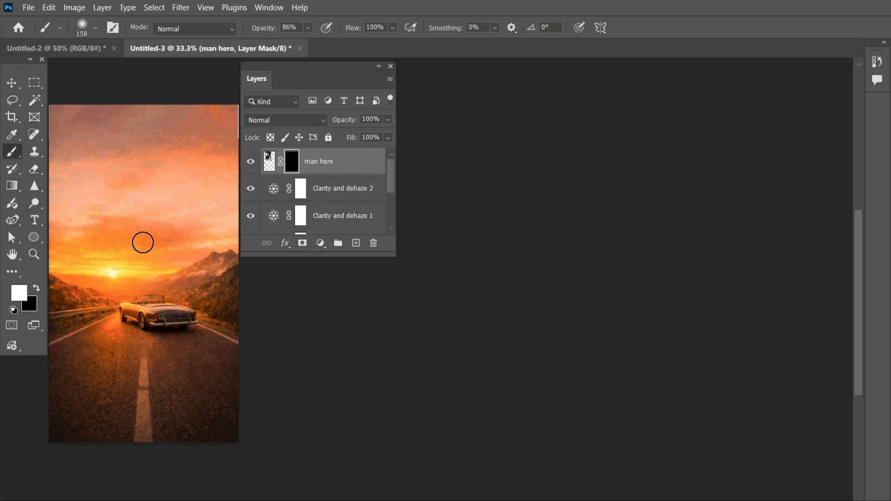
mouse_move(142, 161)
mouse_down()
mouse_move(147, 154)
mouse_move(97, 177)
mouse_move(63, 153)
mouse_up()
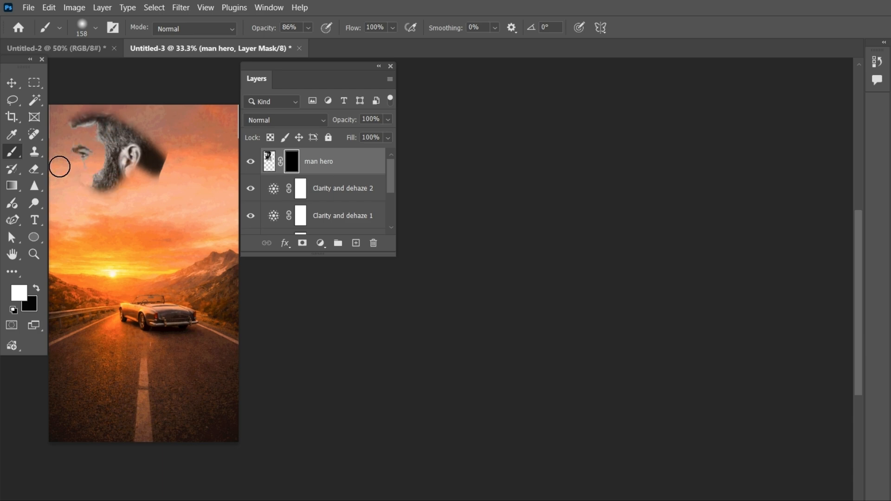
mouse_move(79, 209)
mouse_down()
mouse_move(97, 138)
mouse_move(133, 117)
mouse_move(71, 118)
mouse_up()
mouse_move(152, 148)
mouse_down()
mouse_move(154, 176)
mouse_move(111, 204)
mouse_move(93, 193)
mouse_up()
mouse_move(86, 281)
mouse_down()
mouse_move(90, 246)
mouse_move(110, 251)
mouse_up()
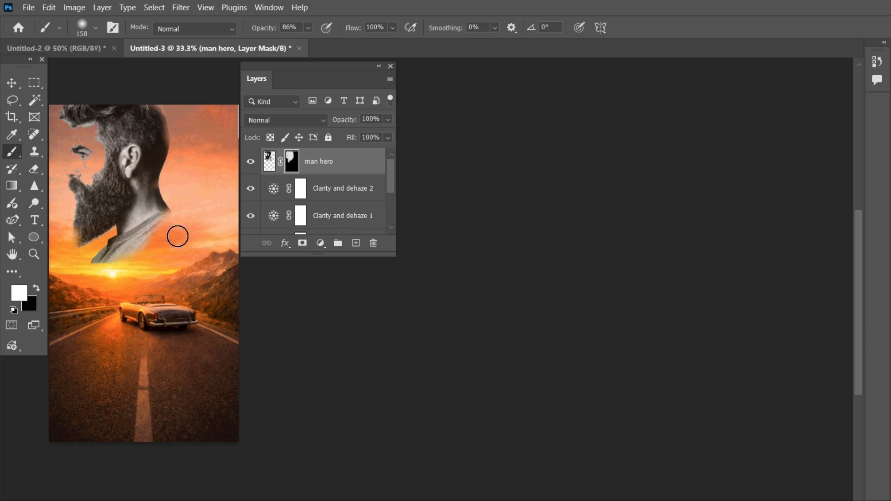
Step: Scale the masked man hero portrait down and move it lower against the canvas's left edge
key(v)
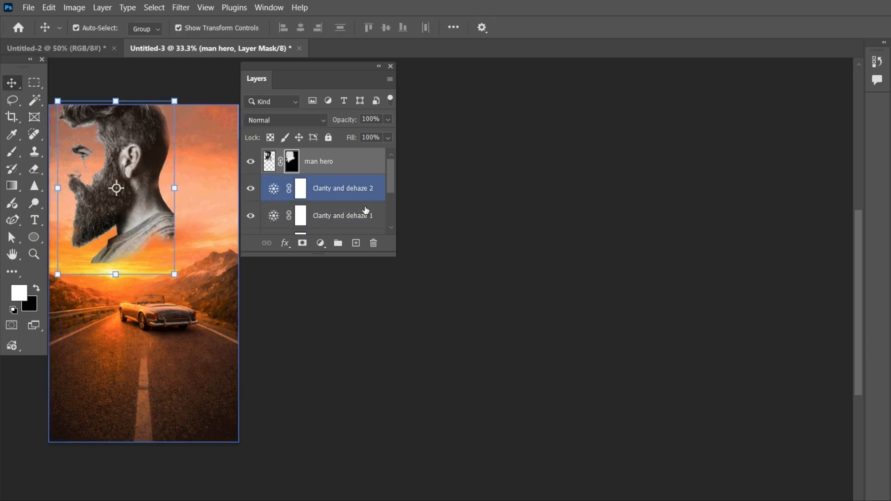
drag(137, 166, 124, 184)
drag(163, 207, 107, 197)
click(653, 27)
click(208, 196)
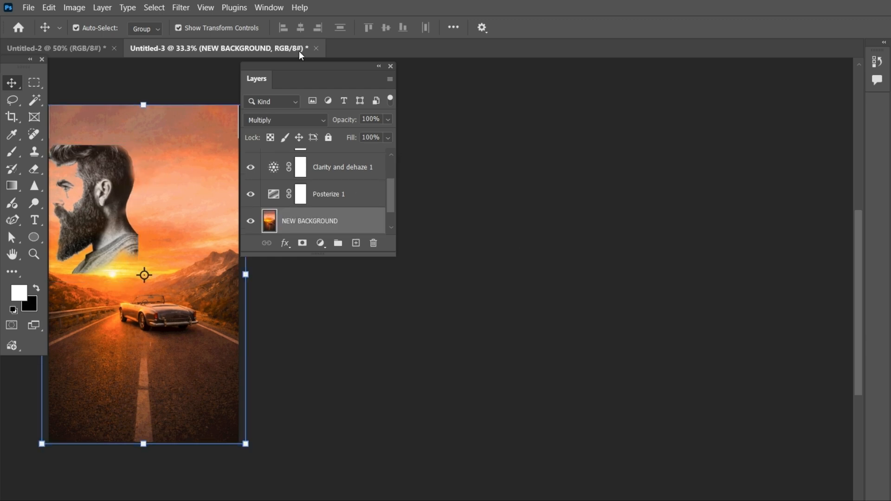
Step: Place the heroine image in the document as a layer above man hero
scroll(342, 168, up, 2)
click(342, 169)
click(356, 243)
click(28, 8)
click(63, 268)
click(184, 139)
click(394, 293)
click(654, 27)
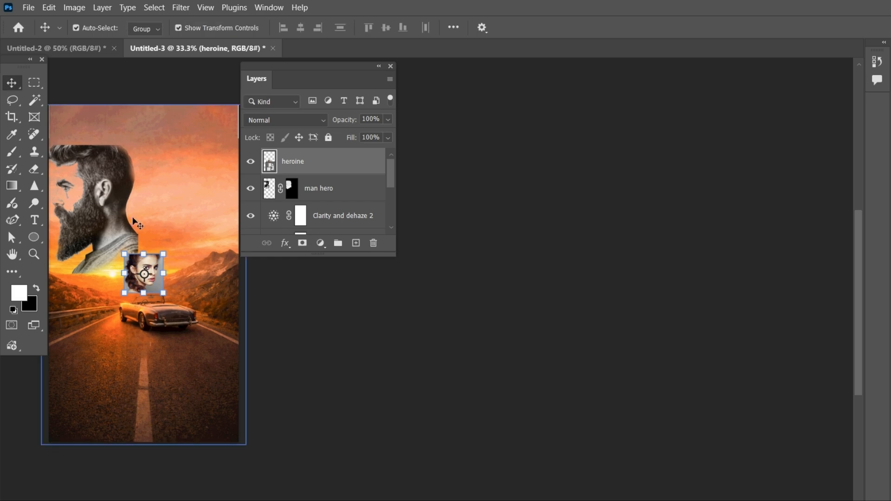
Step: Rasterize the heroine layer and enlarge the image over the road below the man's portrait
right_click(333, 164)
click(394, 498)
drag(163, 254, 156, 353)
Step: Remove the grey backdrop on both sides of the heroine with Magic Wand selections
click(33, 101)
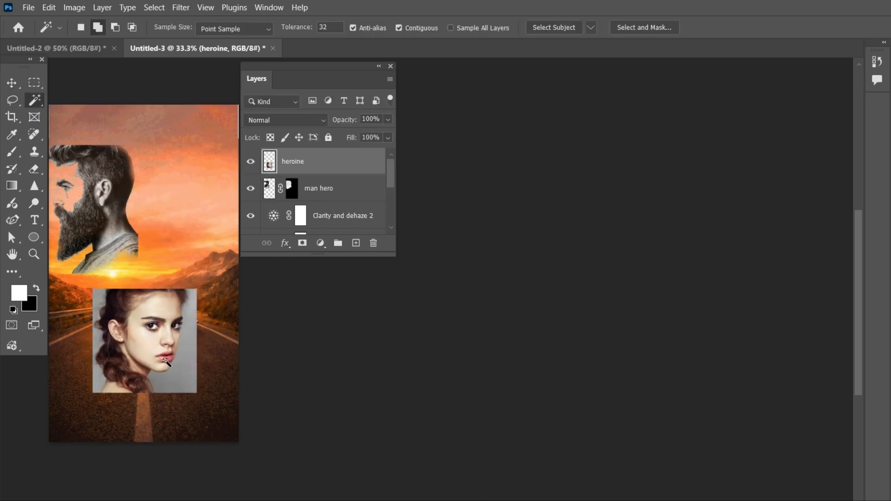
key(Delete)
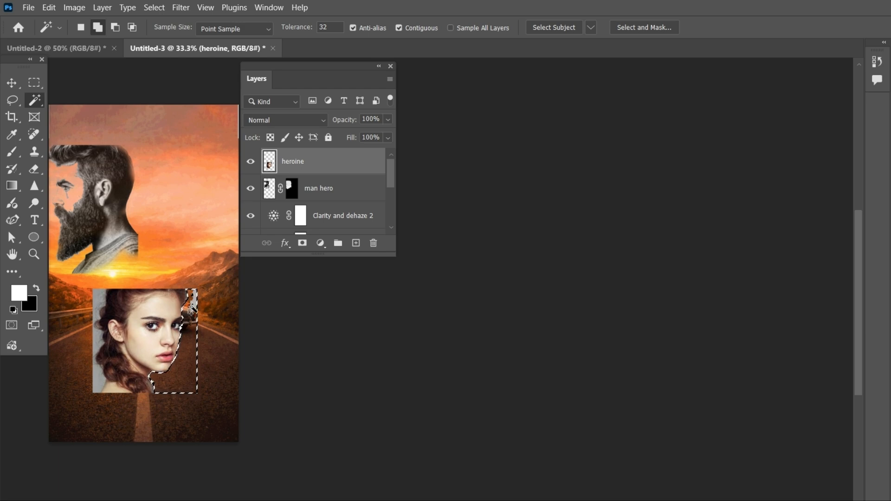
drag(168, 335, 123, 327)
key(Delete)
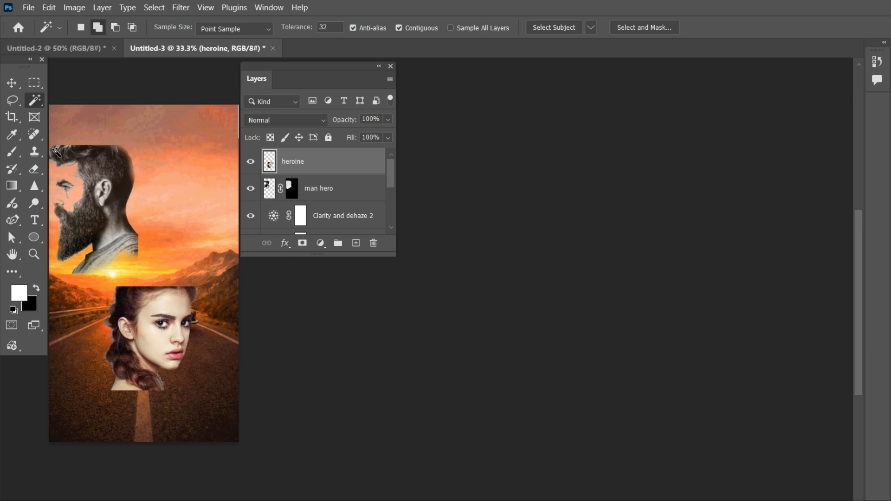
Step: Move the heroine portrait into the sky beside the man and scale it to 118.94%
key(v)
drag(175, 337, 179, 178)
drag(163, 249, 181, 263)
drag(225, 204, 230, 205)
drag(197, 180, 207, 180)
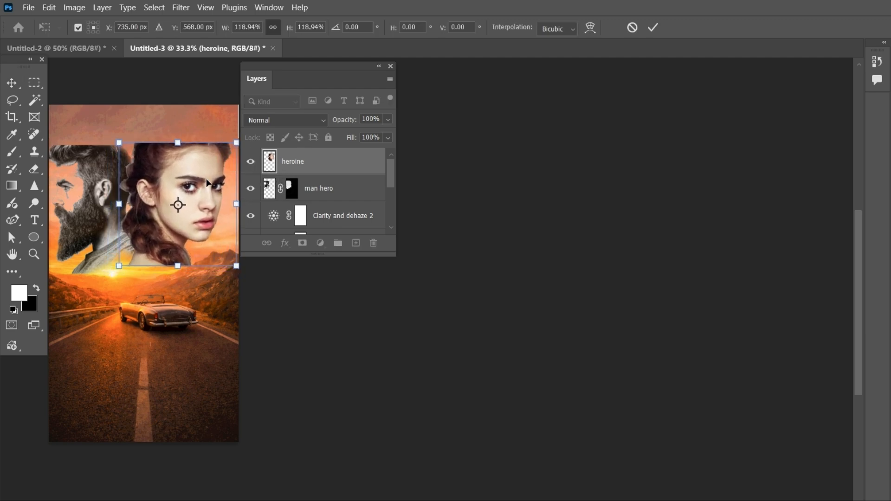
key(Return)
Step: Add an inverted black layer mask to heroine and paint white over her face and hair to blend her into the sky
click(302, 243)
key(ctrl+i)
click(117, 239)
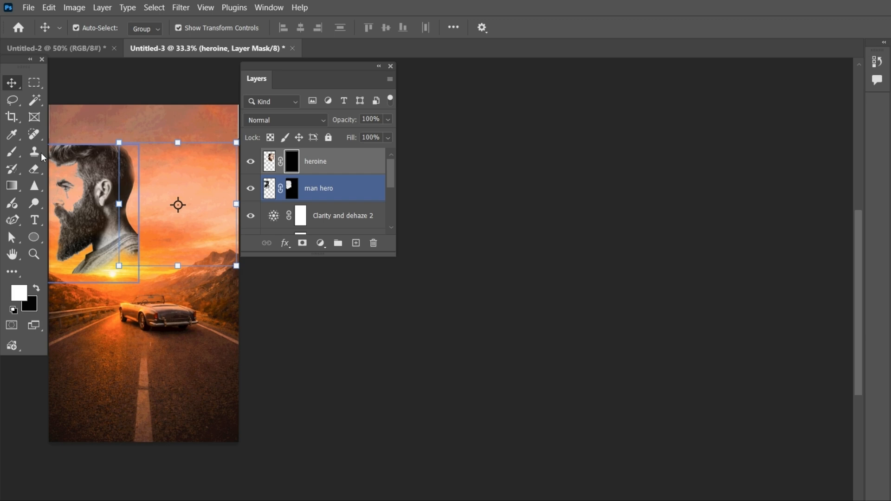
key(b)
mouse_move(166, 207)
mouse_down()
mouse_move(165, 163)
mouse_move(136, 211)
mouse_up()
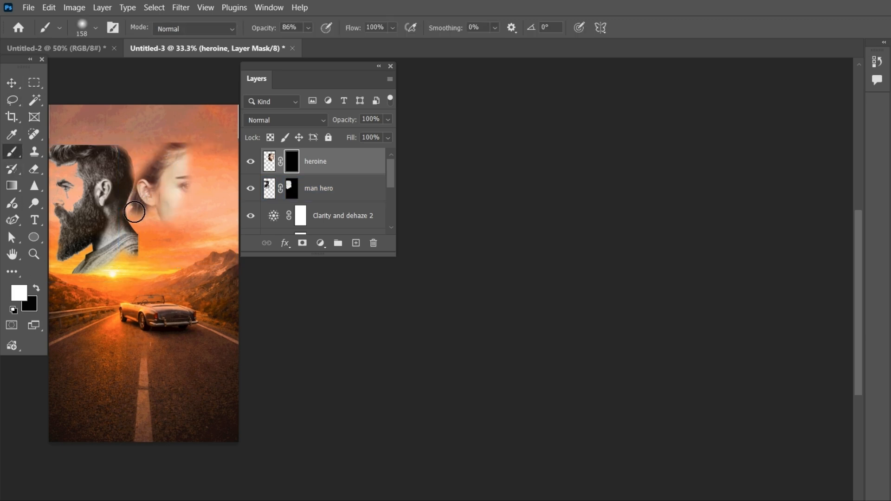
drag(190, 157, 220, 212)
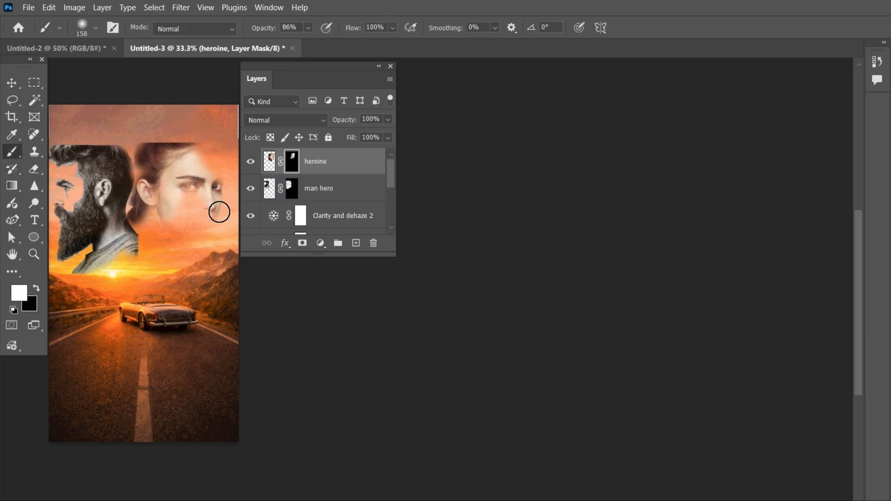
drag(152, 231, 139, 266)
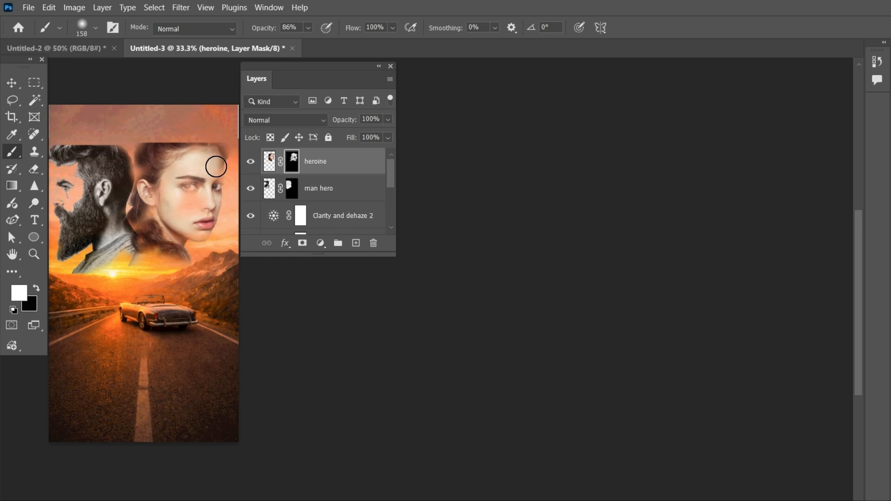
Step: Disable the G channel in the heroine layer's blending options
double_click(315, 162)
double_click(368, 165)
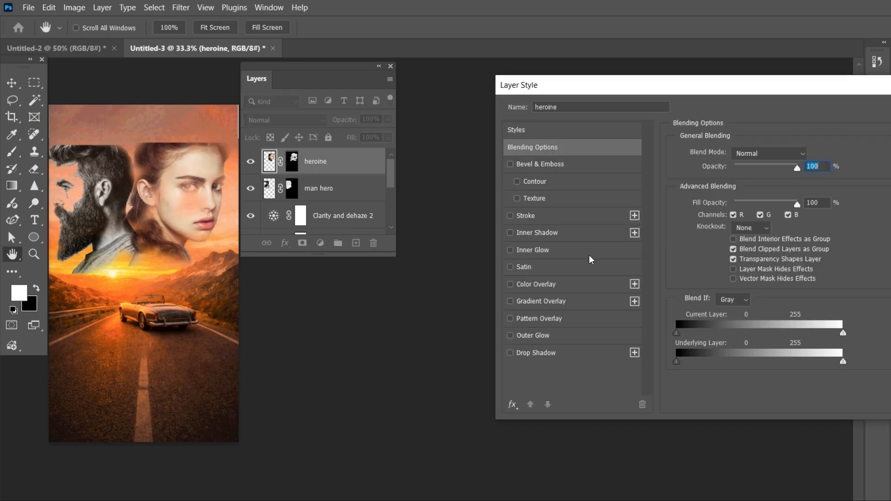
click(761, 215)
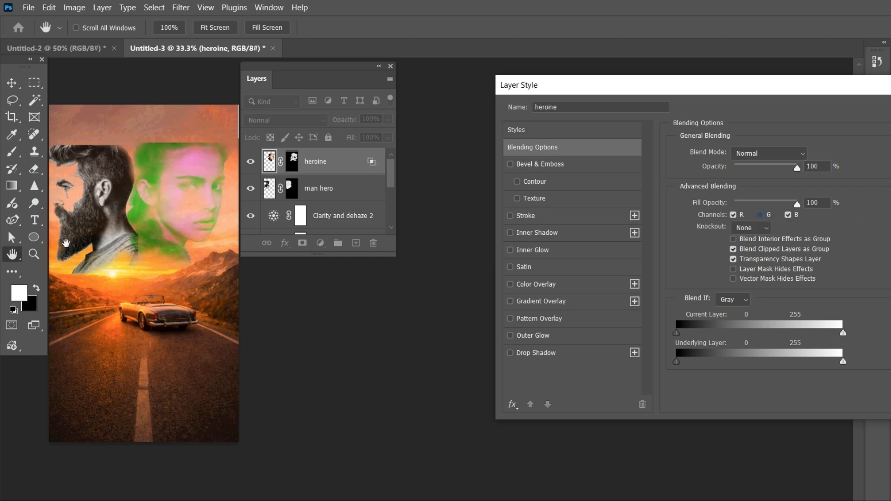
key(Return)
Step: Enlarge the heroine portrait to 130.33% and reorder its layer beneath man hero
key(v)
drag(118, 265, 83, 304)
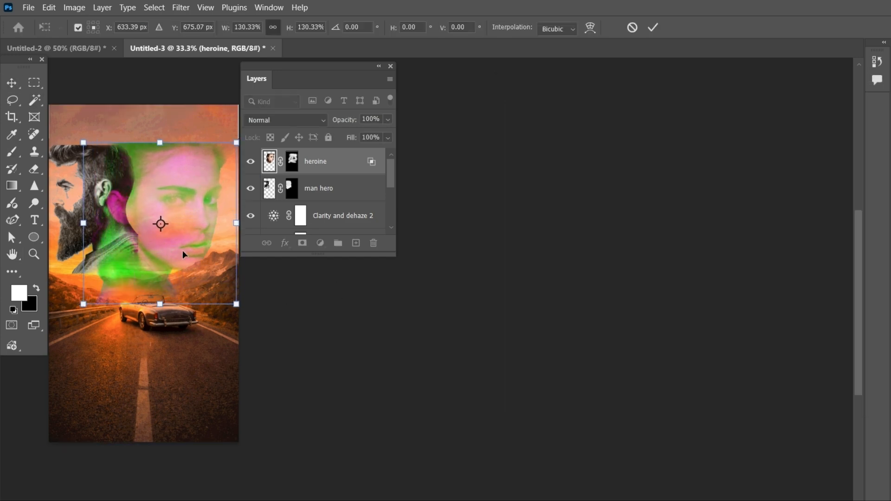
click(10, 88)
drag(344, 164, 348, 197)
Step: Raise the man's portrait slightly and scale the heroine portrait down behind him
mouse_move(103, 187)
mouse_down()
mouse_move(114, 186)
mouse_move(102, 186)
mouse_move(110, 147)
mouse_move(100, 171)
mouse_up()
click(158, 229)
key(ctrl+t)
drag(159, 302, 159, 269)
Step: Move the man hero portrait further up and adjust its size so it overlaps the heroine's hair
drag(106, 160, 93, 141)
click(12, 83)
drag(140, 254, 149, 265)
click(11, 84)
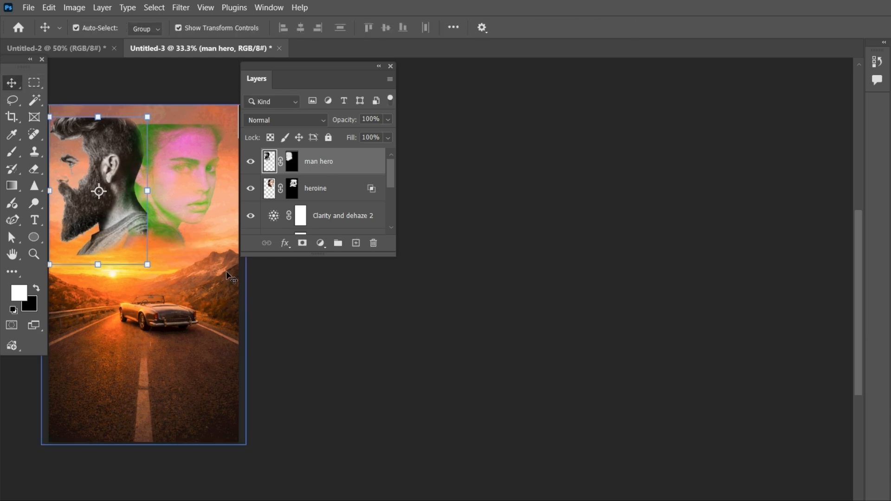
Step: Shift the NEW BACKGROUND image slightly to the left
drag(207, 284, 201, 284)
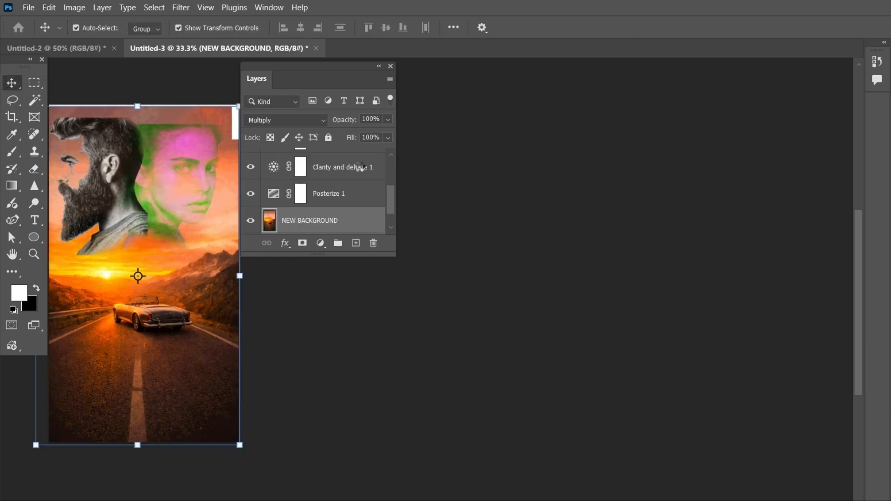
scroll(195, 147, up, 2)
scroll(208, 308, down, 4)
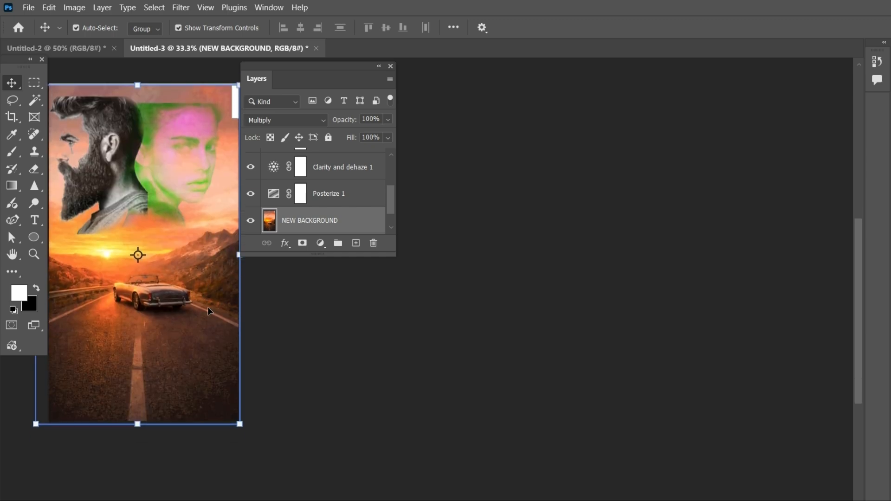
Step: Add the three-line title "LOST IN THE MOUTAIN" over the road in 150 pt Trajan Color Concept on a new top layer
scroll(360, 193, up, 3)
click(352, 172)
click(356, 243)
scroll(119, 160, up, 1)
click(35, 220)
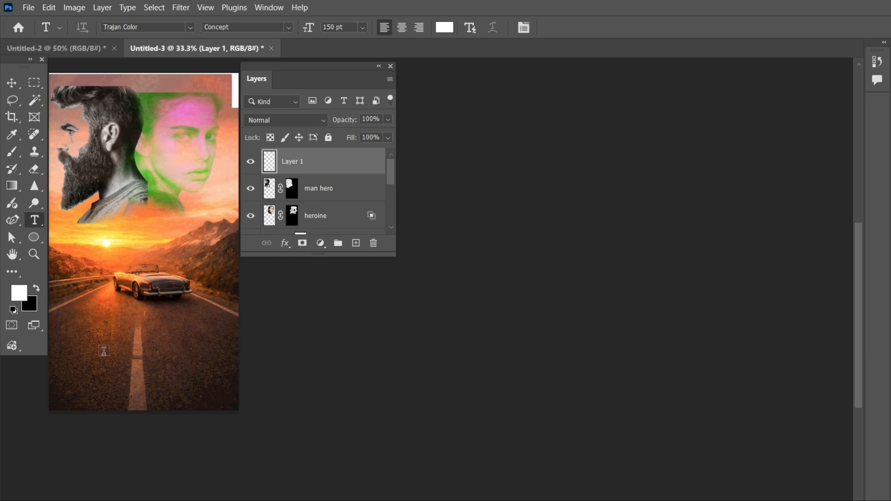
click(108, 355)
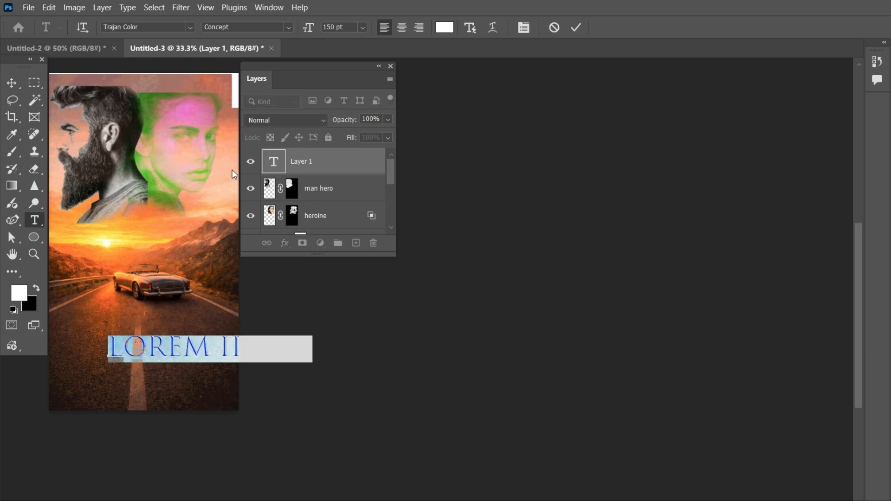
text(LOS)
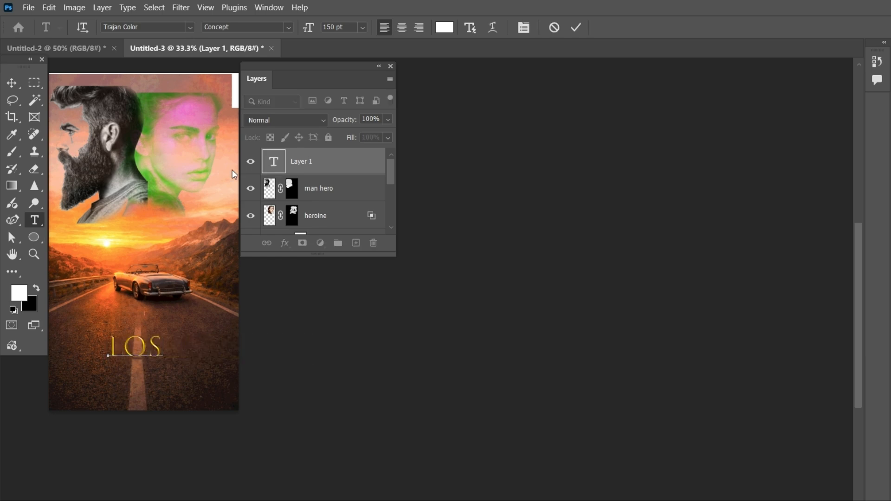
text(T IN )
text(THE )
text(MOUTAIN)
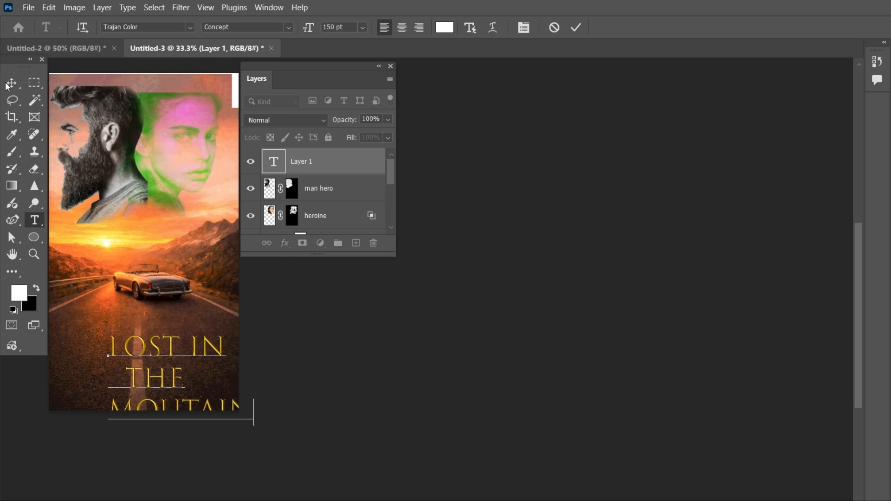
Step: Scale the title down and position it on the road so that all three lines fit within the canvas
click(8, 83)
drag(252, 419, 211, 395)
mouse_move(153, 367)
mouse_down()
mouse_move(139, 363)
mouse_move(145, 376)
mouse_up()
drag(199, 371, 209, 374)
click(654, 28)
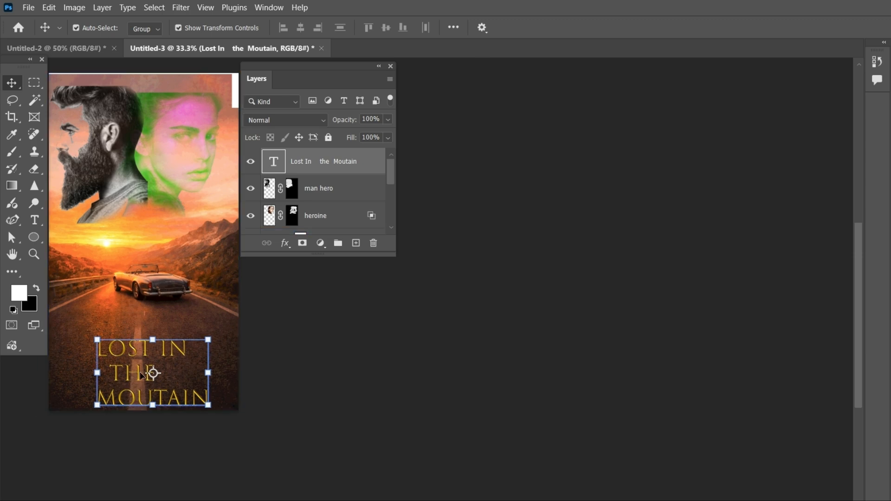
Step: Apply a radial blue-to-purple Gradient Overlay to the title with Screen blend mode and 110% scale
double_click(333, 164)
double_click(365, 173)
click(531, 303)
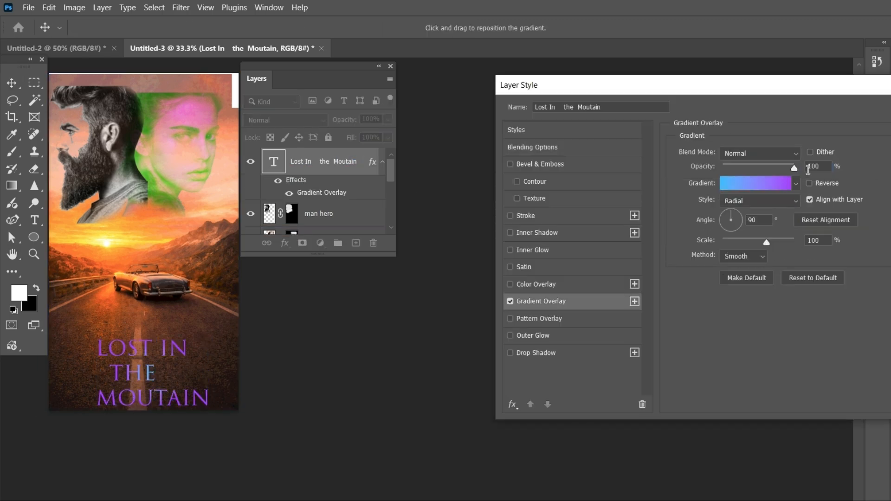
drag(772, 242, 773, 242)
click(767, 156)
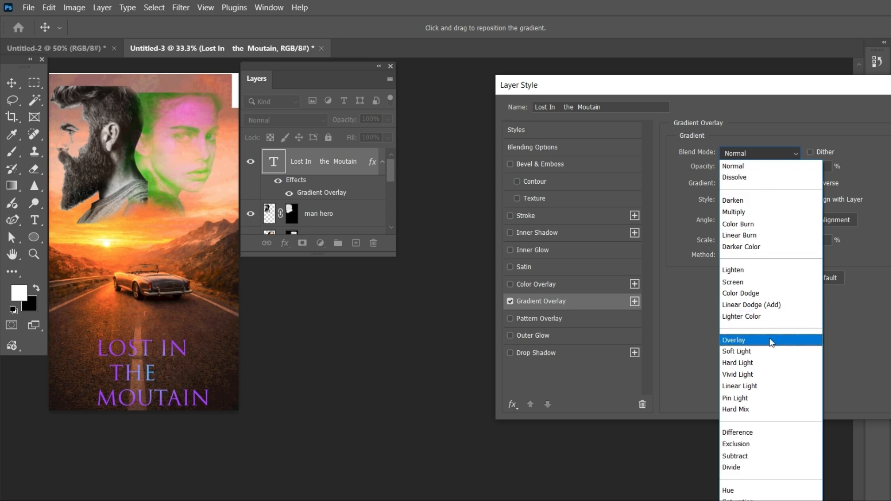
click(748, 282)
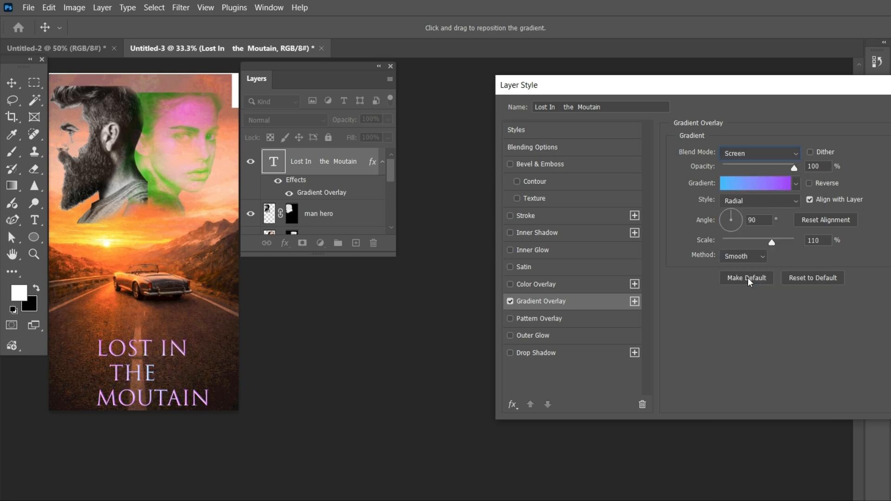
key(Return)
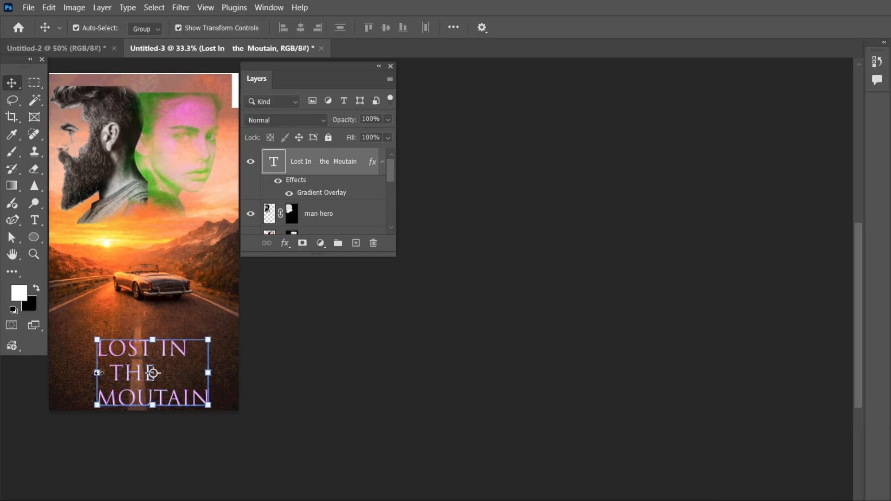
Step: Move the title slightly up and to the left on the road
key(ctrl+t)
drag(145, 377, 141, 369)
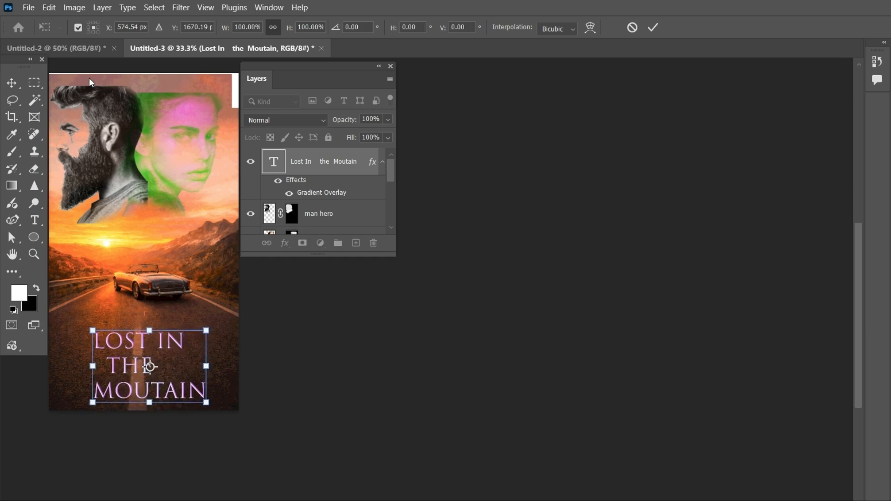
click(89, 78)
click(89, 78)
Step: Move the background and the man and heroine portraits together slightly up and to the right
scroll(362, 183, up, 3)
scroll(361, 190, down, 1)
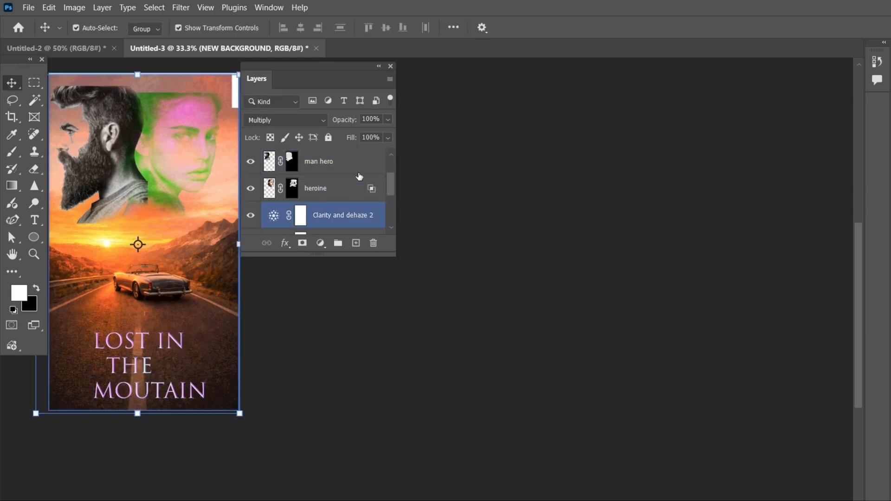
ctrl+click(341, 188)
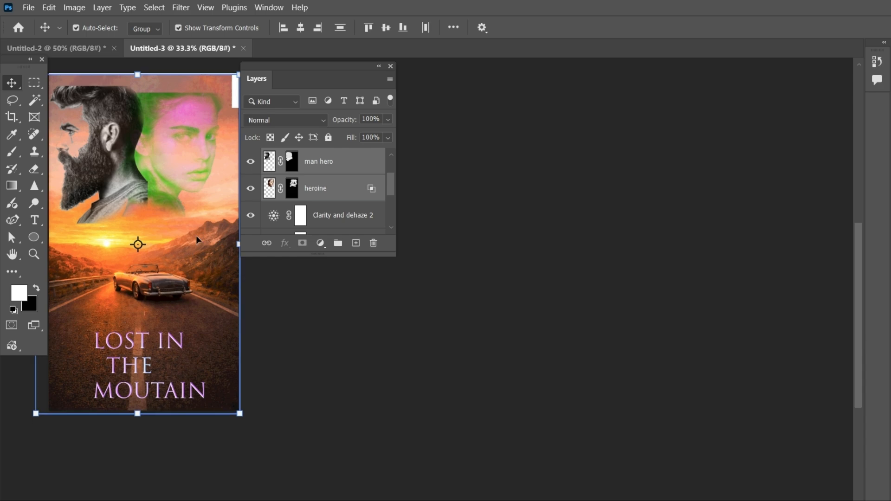
drag(121, 151, 125, 148)
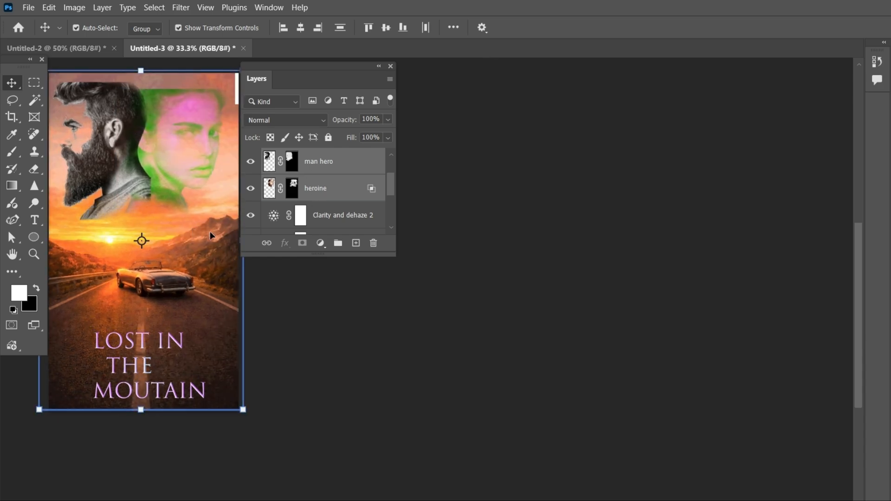
click(312, 285)
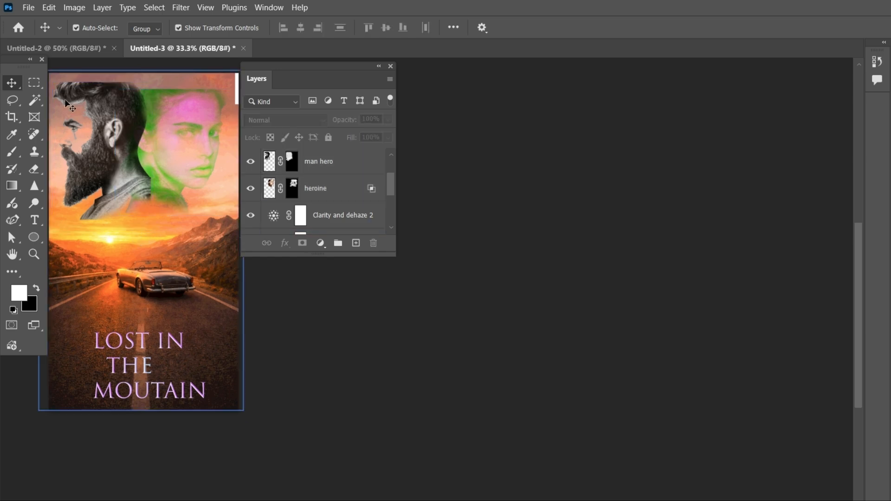
Step: Move the man and heroine portraits down individually to clear space in the sky above their heads
click(82, 122)
scroll(342, 195, up, 5)
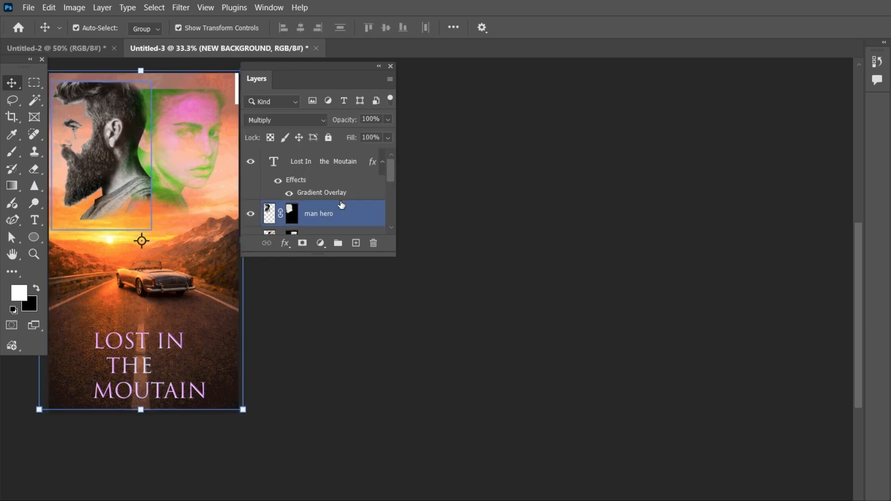
click(342, 164)
scroll(328, 215, up, 2)
scroll(165, 156, up, 1)
scroll(165, 156, down, 1)
click(319, 191)
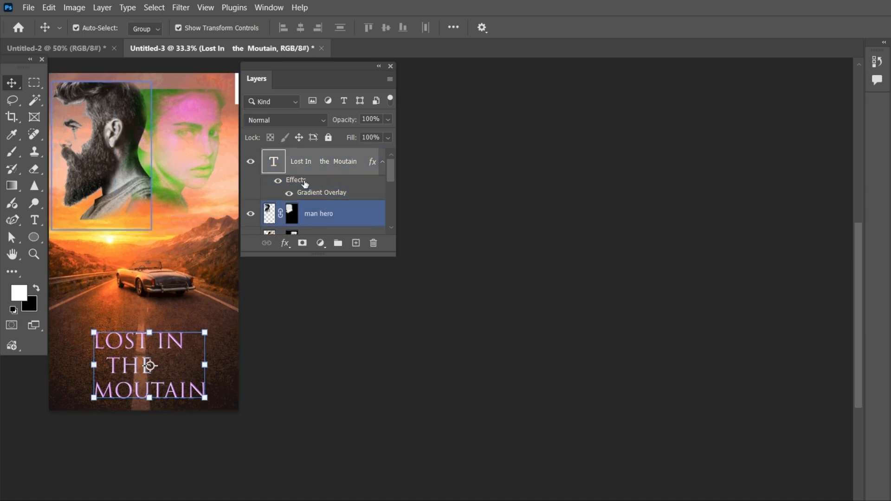
drag(108, 123, 103, 149)
drag(177, 127, 204, 147)
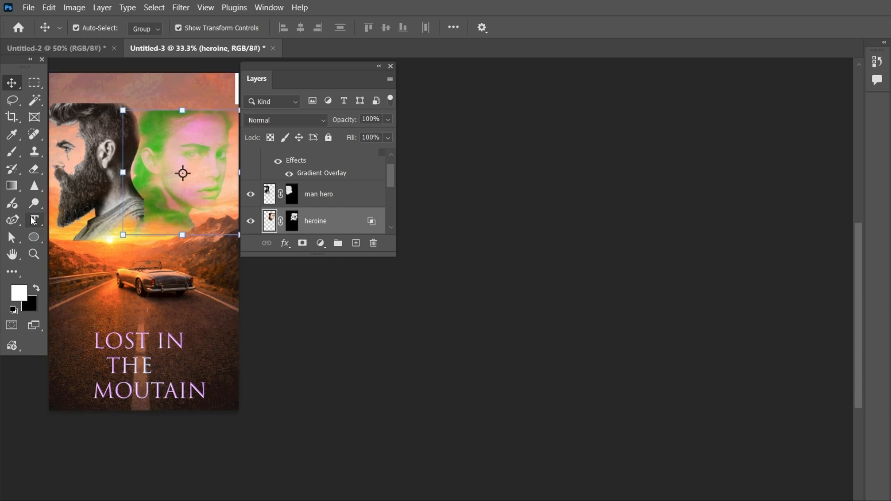
Step: Add the man's first name in 150 pt Trajan Color Concept in the sky above his portrait
key(t)
click(63, 90)
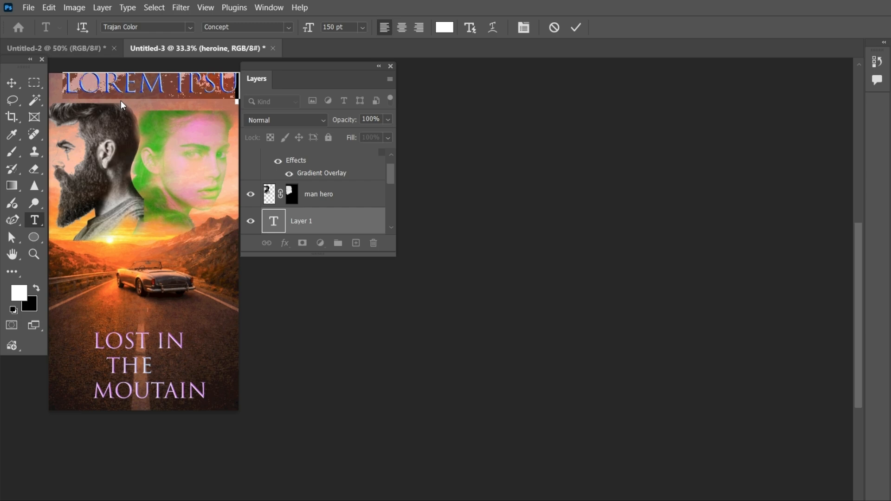
text(JOHN)
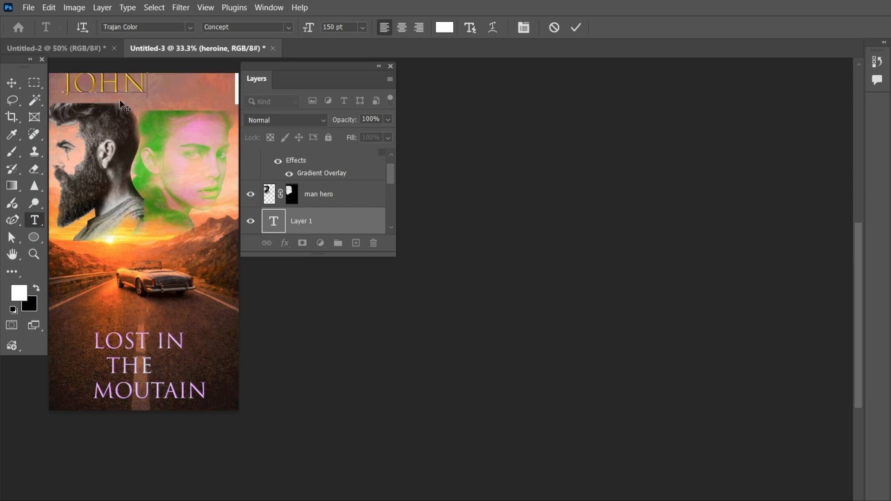
click(576, 27)
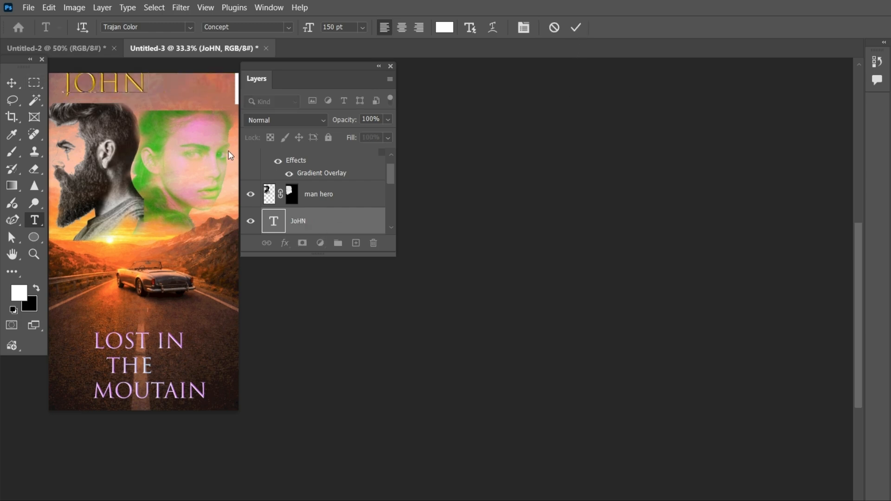
Step: Apply a radial Gradient Overlay to the man's name using the white-to-pale-blue Cloud preset, Screen blend mode and 110% scale
double_click(355, 227)
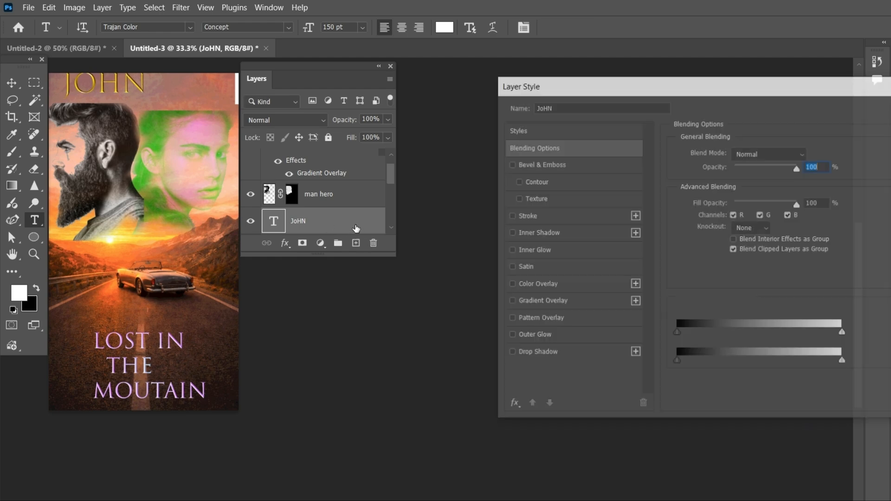
click(541, 301)
click(766, 184)
scroll(400, 158, down, 5)
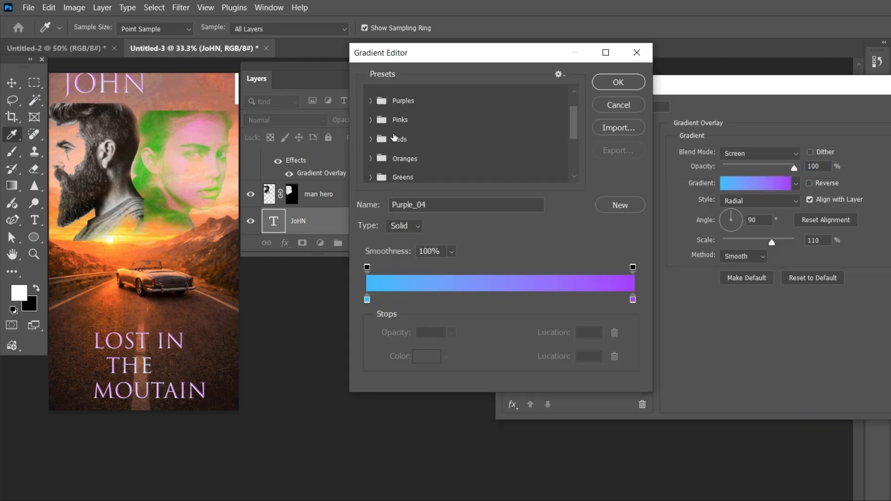
click(372, 154)
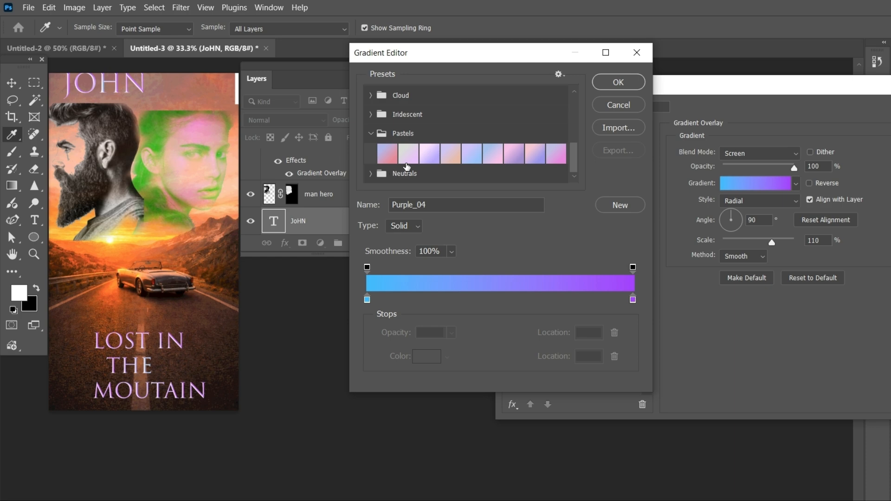
click(371, 95)
click(387, 115)
click(622, 86)
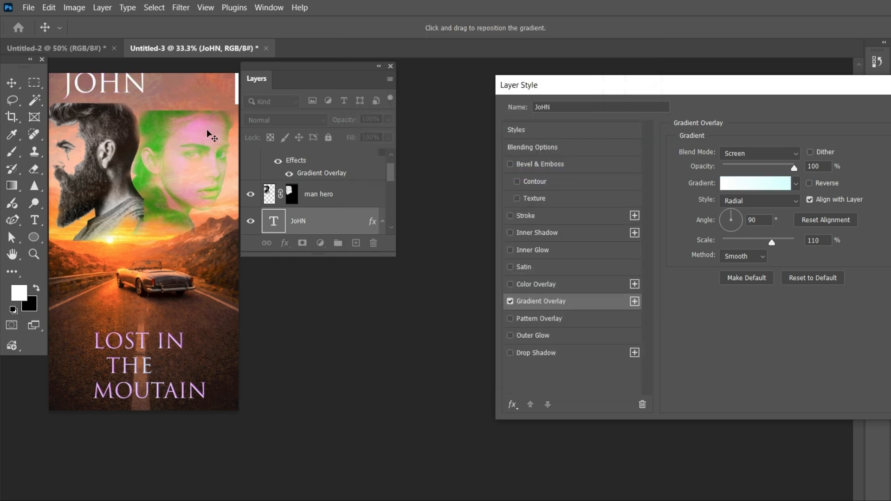
key(Return)
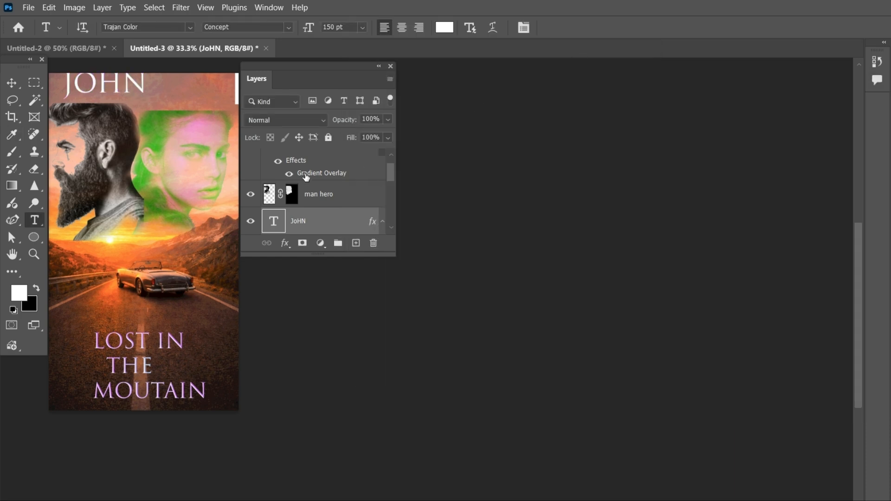
Step: Add the heroine's first name as a separate 150 pt Trajan Color Concept text layer beside the man's name
scroll(146, 88, up, 2)
click(217, 112)
key(ctrl+m)
key(ctrl+m)
text(A)
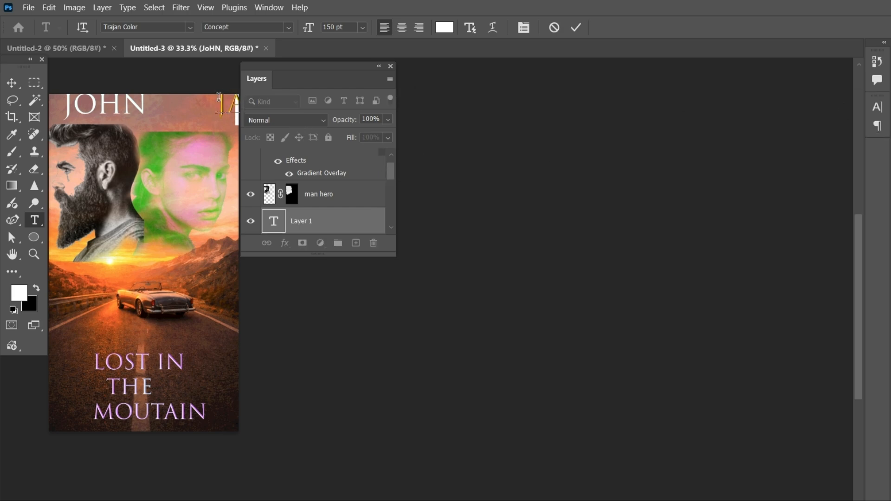
click(576, 27)
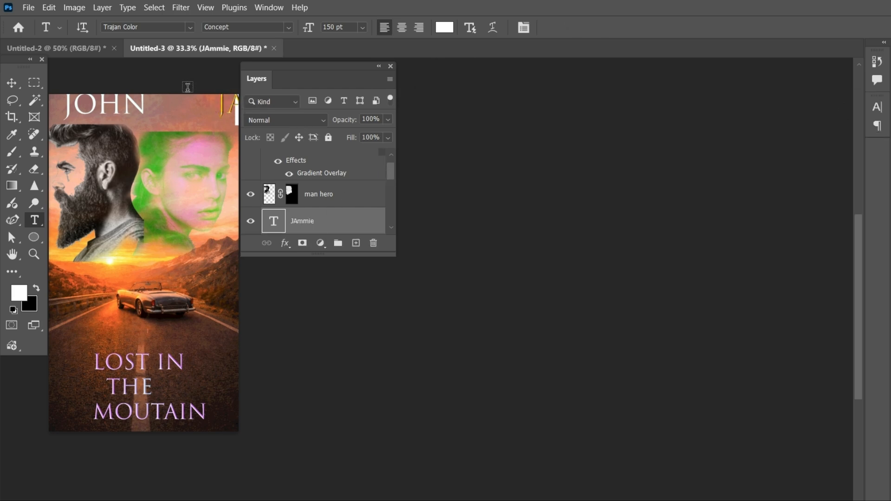
Step: Move the heroine's name above her portrait and scale it to about 65% so that it fits the canvas
key(v)
drag(235, 105, 170, 105)
drag(315, 65, 389, 62)
drag(264, 108, 208, 117)
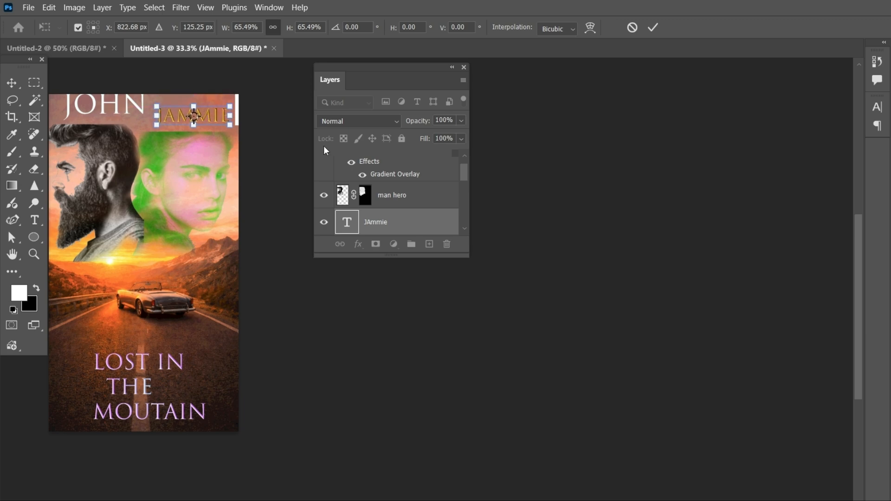
Step: Apply the same white-to-pale-blue Gradient Overlay to the heroine's name
double_click(381, 225)
double_click(435, 219)
click(511, 301)
key(Return)
Step: Scale the man's name to about 64% above his portrait and deselect the layer
click(129, 104)
drag(148, 90, 117, 101)
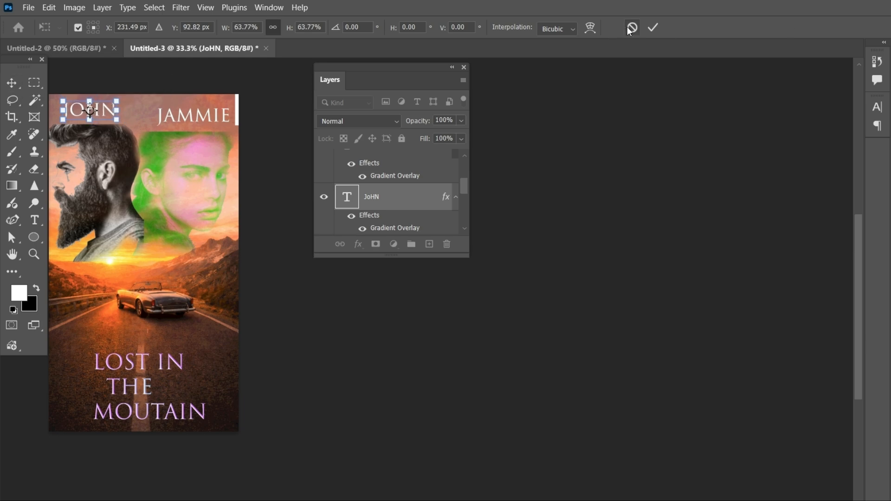
click(653, 28)
click(304, 115)
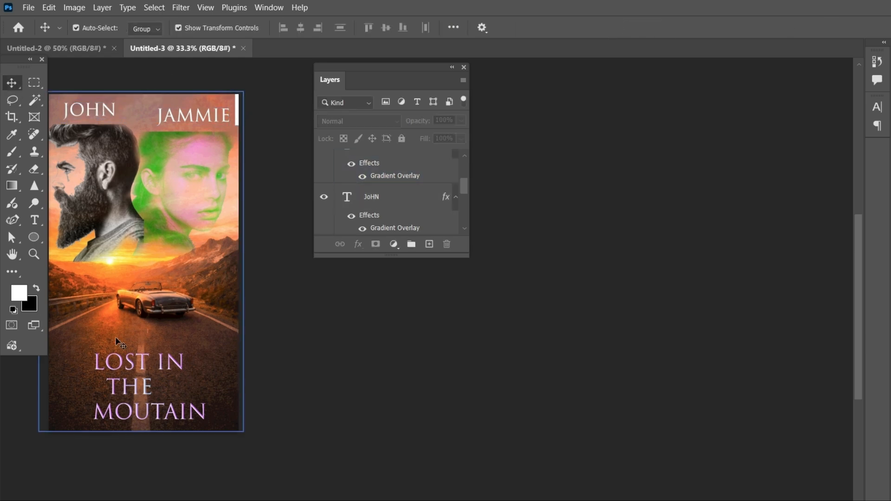
Step: Add the two-line text "IN THREATRES ON MAY" above the title in 150 pt Trajan Color Concept
key(t)
click(92, 324)
text(IN THR)
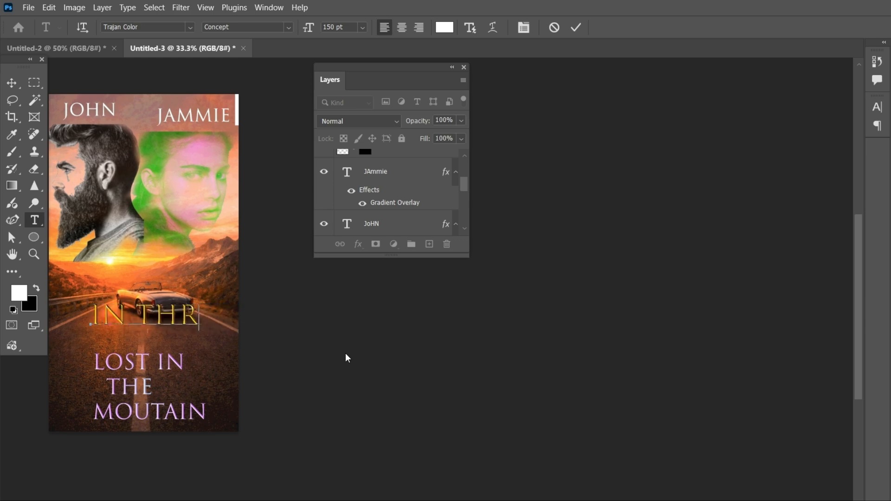
text(EAT)
key(Return)
text(ON)
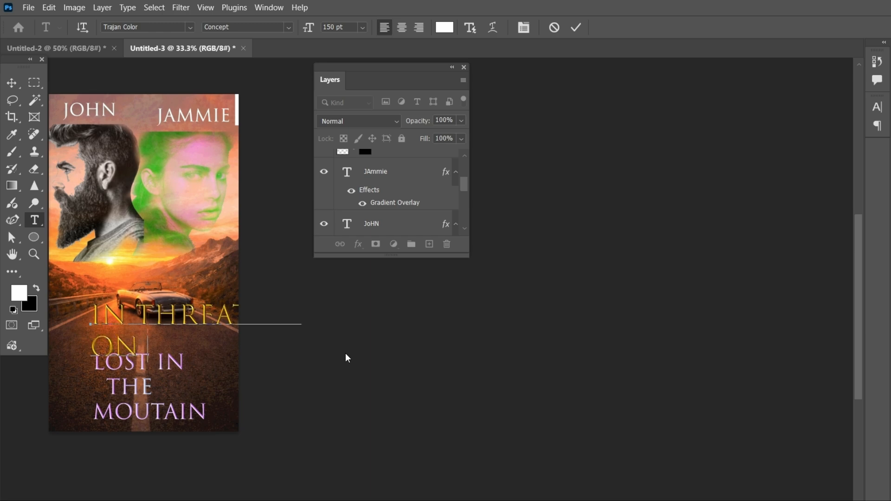
text( MAY 20)
key(BackSpace)
key(BackSpace)
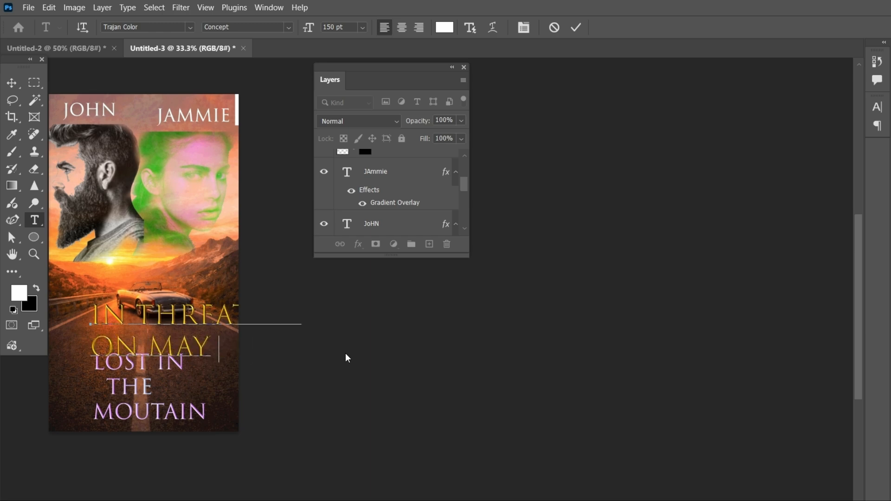
key(ctrl+Return)
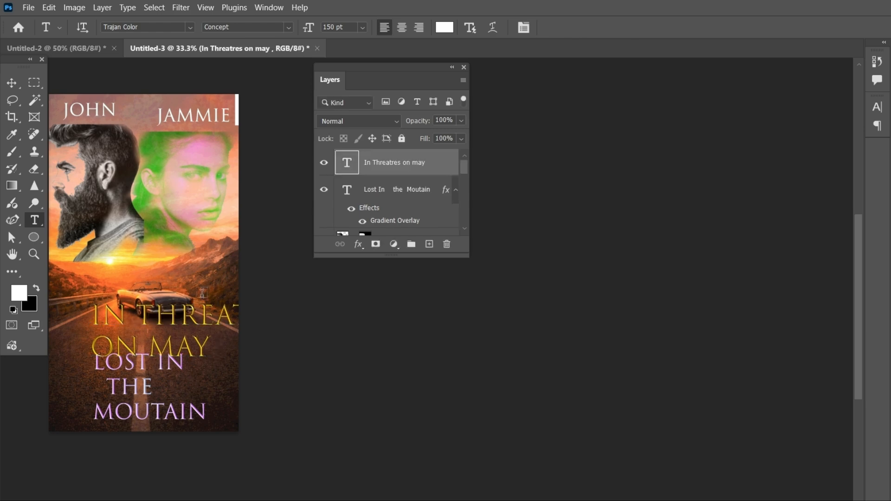
Step: Scale the release text to about 52% so that it fits between the car and the title
key(ctrl+t)
drag(299, 354, 199, 347)
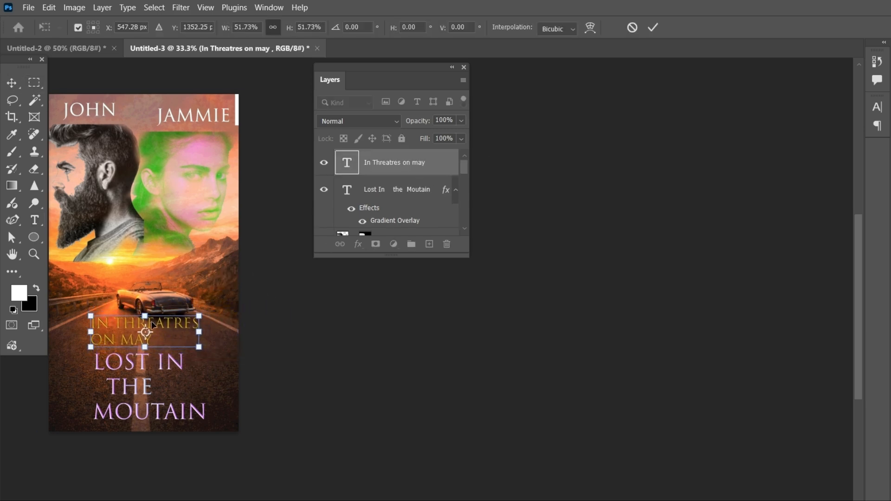
key(Return)
Step: Indent the release text's second line, "ON MAY", to centre it beneath the first line
double_click(104, 337)
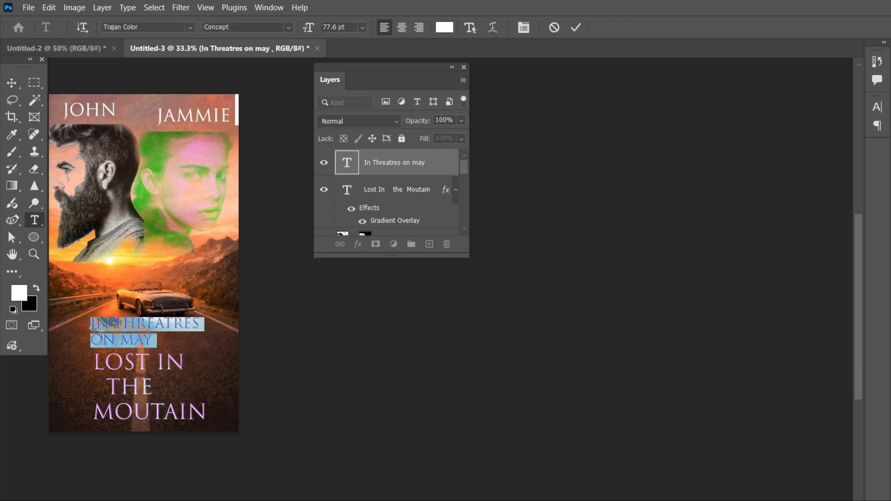
click(91, 339)
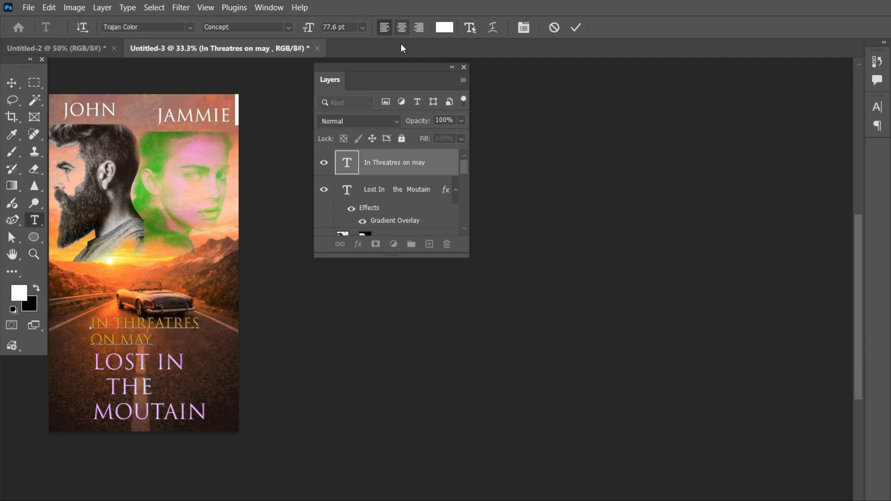
key(BackSpace)
key(BackSpace)
click(11, 83)
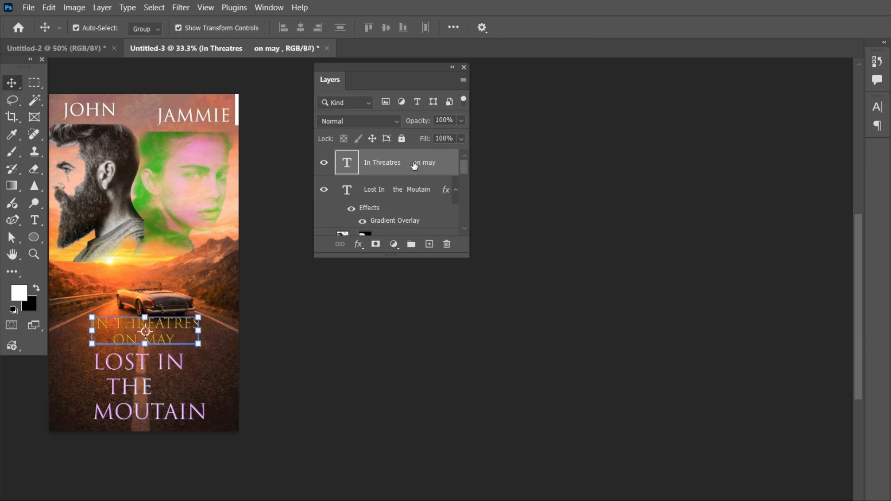
Step: Apply a radial white-to-pale-blue Gradient Overlay to the release text with Screen blend mode and 110% scale
double_click(434, 171)
click(528, 305)
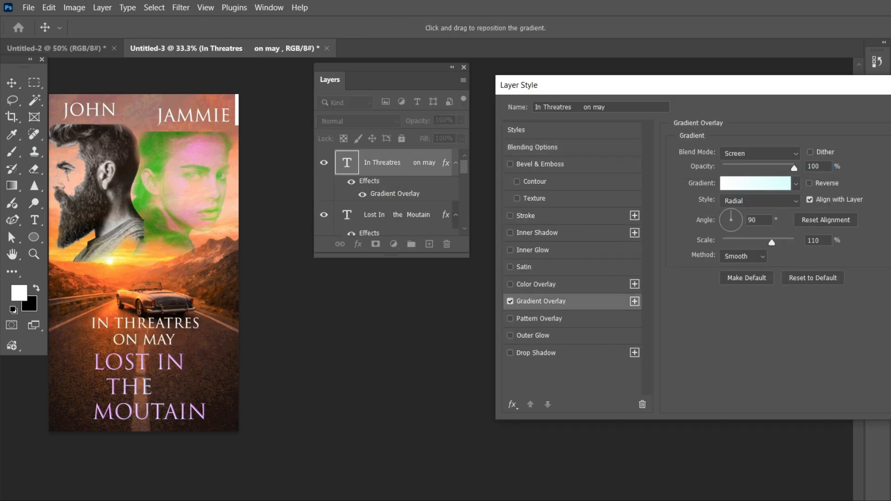
key(Return)
Step: Scale the release text down to about 48% and place it just above the title
drag(200, 317, 159, 338)
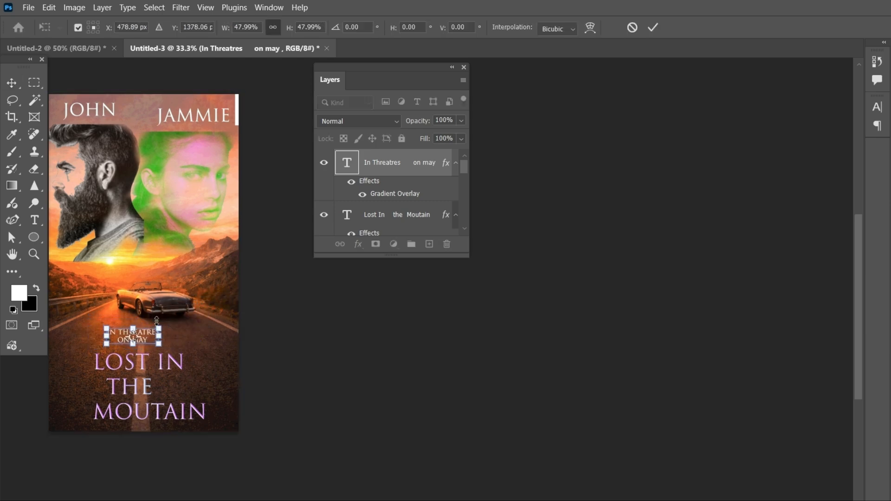
click(652, 28)
mouse_move(863, 284)
mouse_down()
mouse_move(863, 263)
mouse_move(866, 293)
mouse_up()
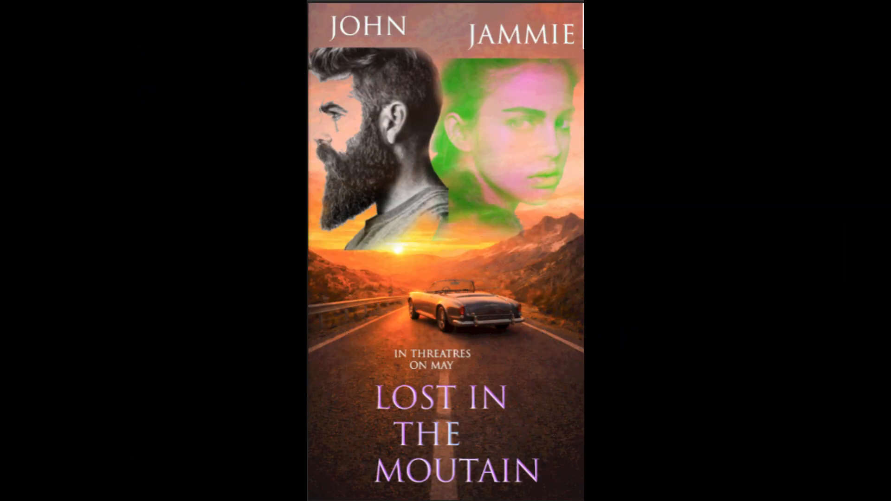